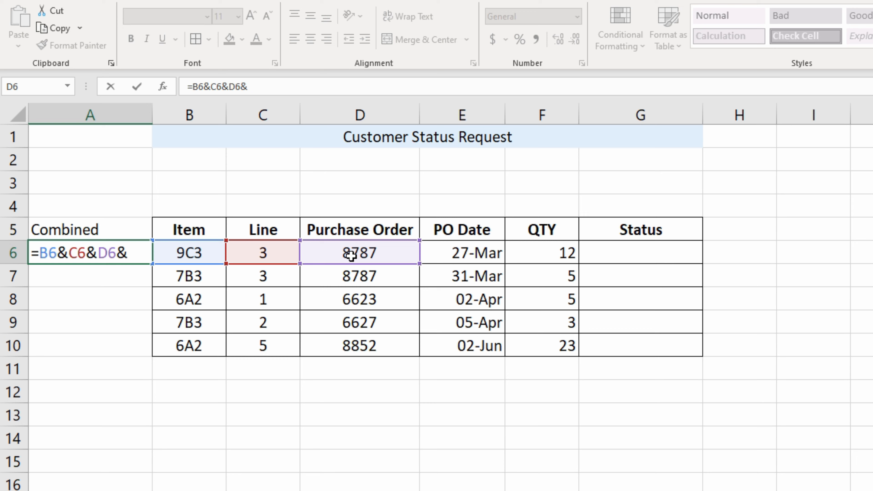
- Complete the formula in A6 as =B6&C6&D6&E6&F6 and fit column A's width to its contents
{"action": "left_click", "coordinate": [453, 258]}
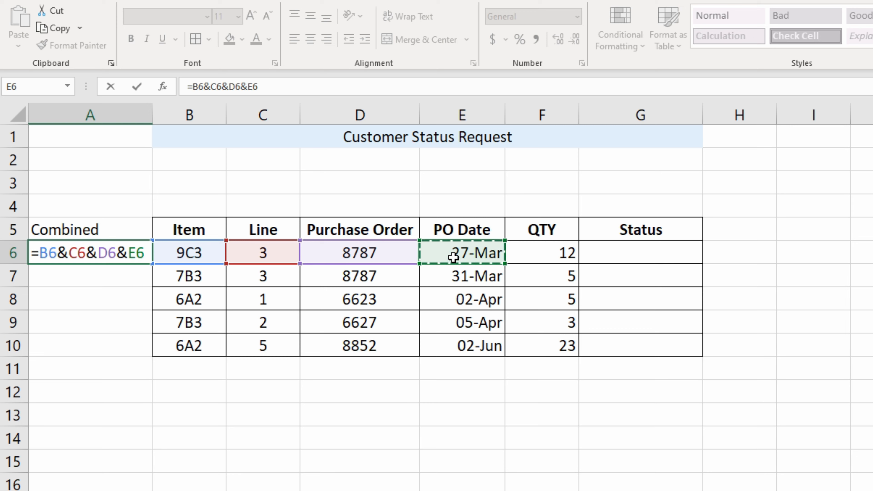
{"action": "type", "text": "&"}
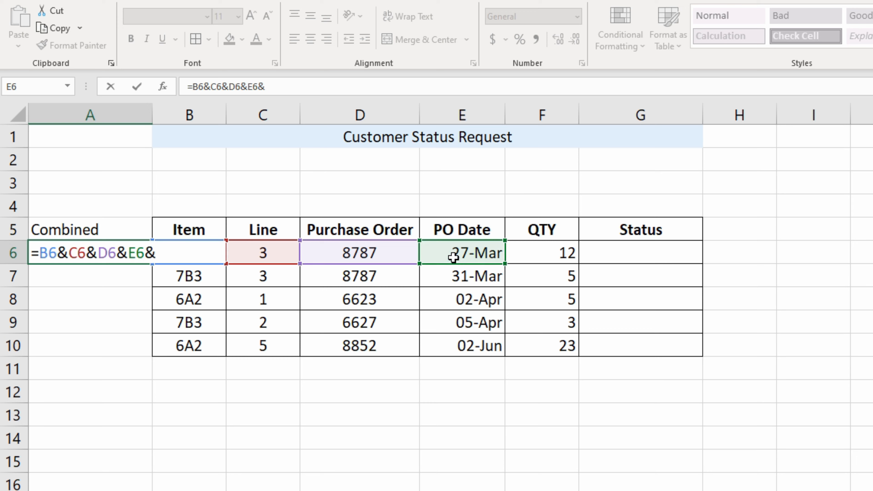
{"action": "left_click", "coordinate": [557, 253]}
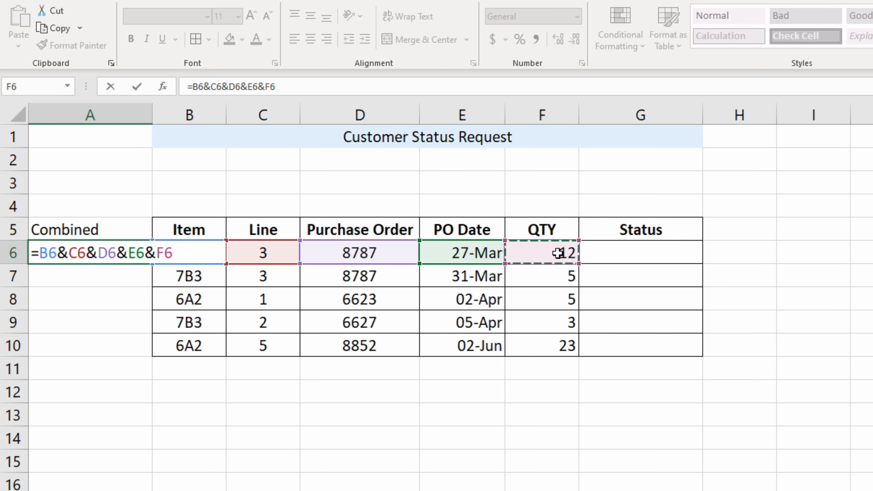
{"action": "key", "text": "Return"}
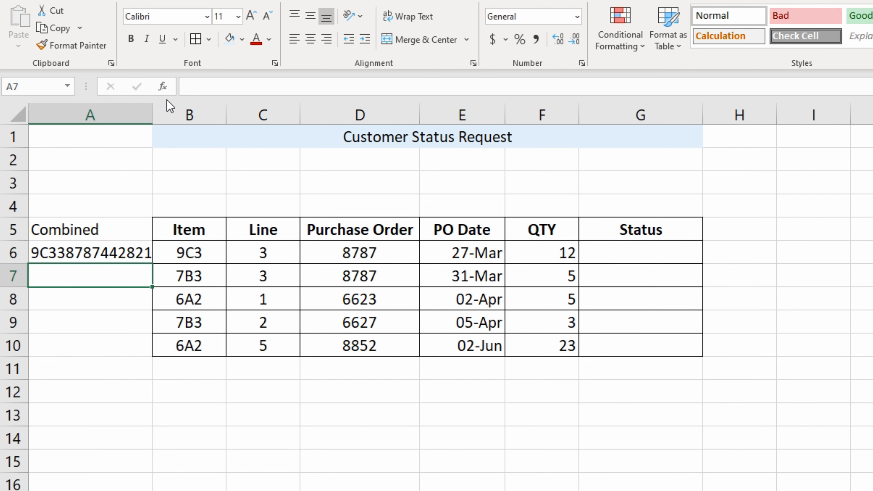
{"action": "double_click", "coordinate": [152, 113]}
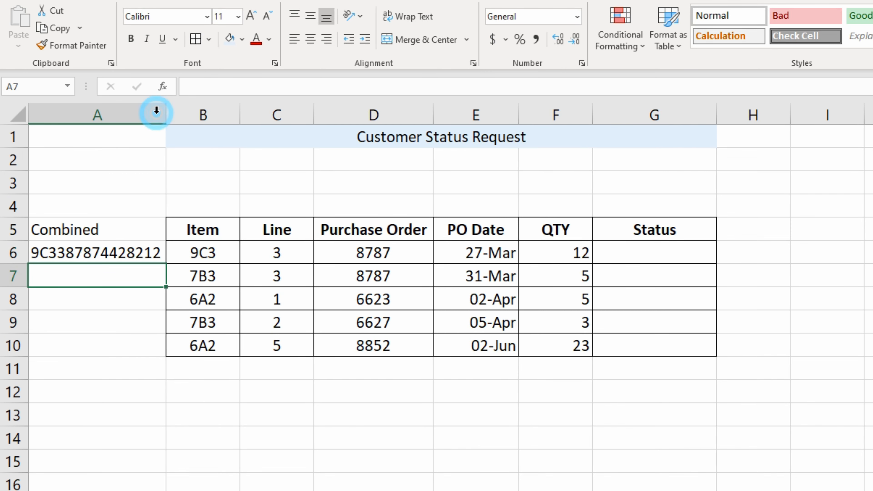
- Fill the combined formula from A6 down through A10 beside the customer table
{"action": "left_click", "coordinate": [76, 254]}
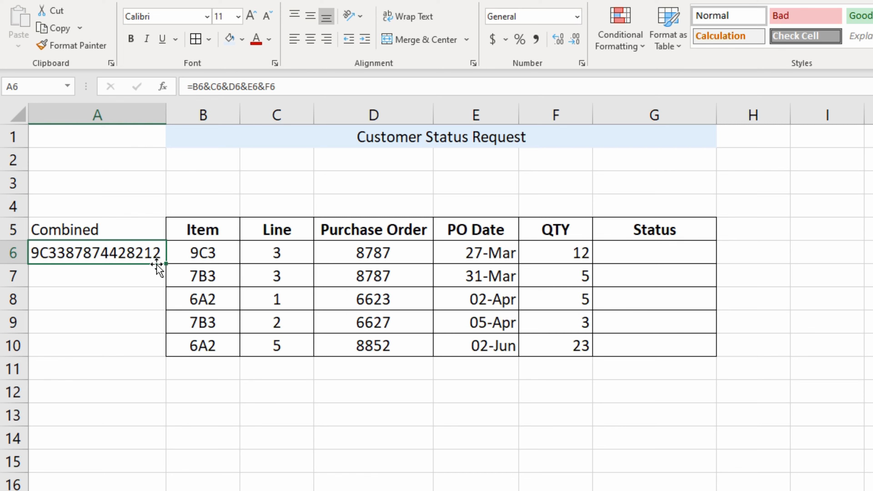
{"action": "left_click_drag", "start_coordinate": [180, 251], "coordinate": [556, 256]}
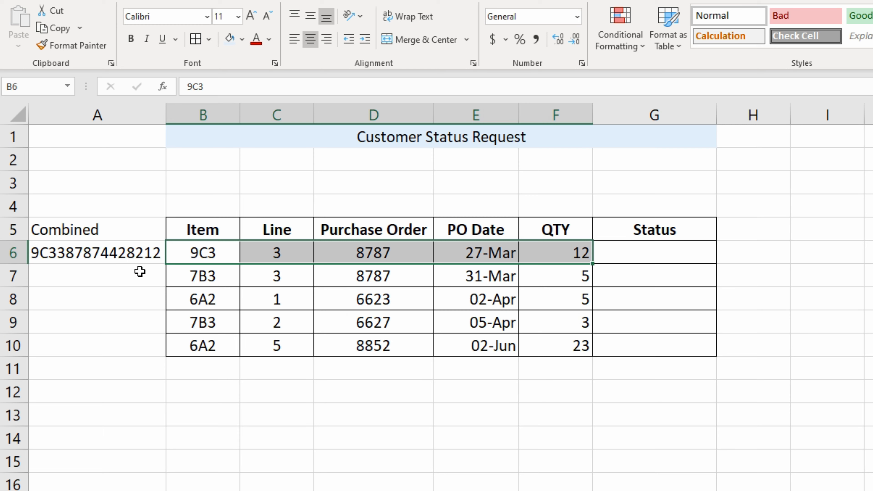
{"action": "left_click", "coordinate": [140, 255]}
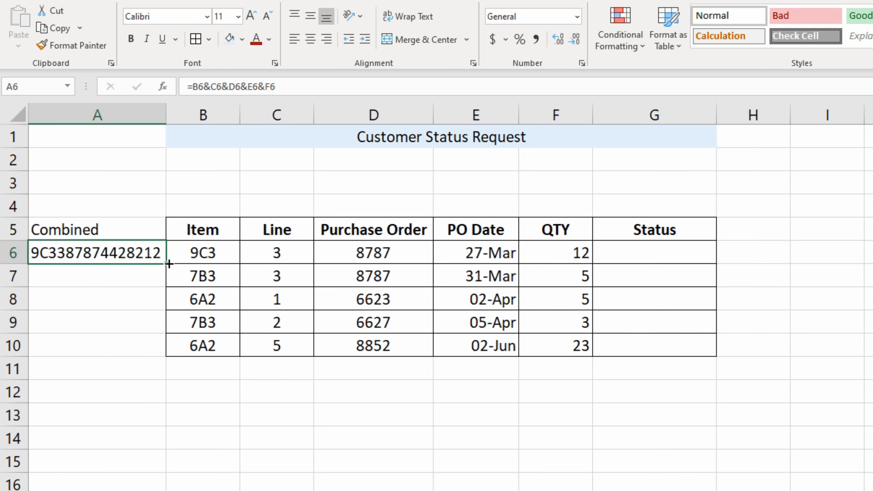
{"action": "double_click", "coordinate": [167, 264]}
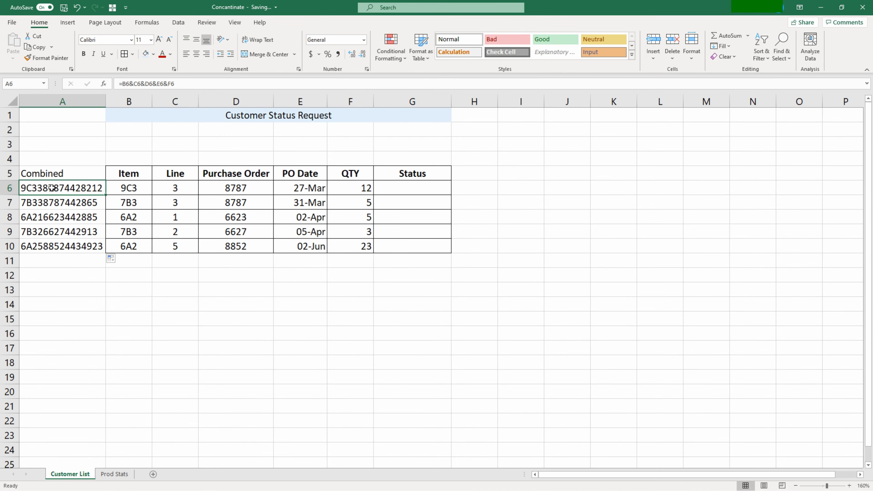
- Capture the Customer Status Request table with Snipping Tool and move the snip window out of the way for reference
{"action": "left_click", "coordinate": [120, 474]}
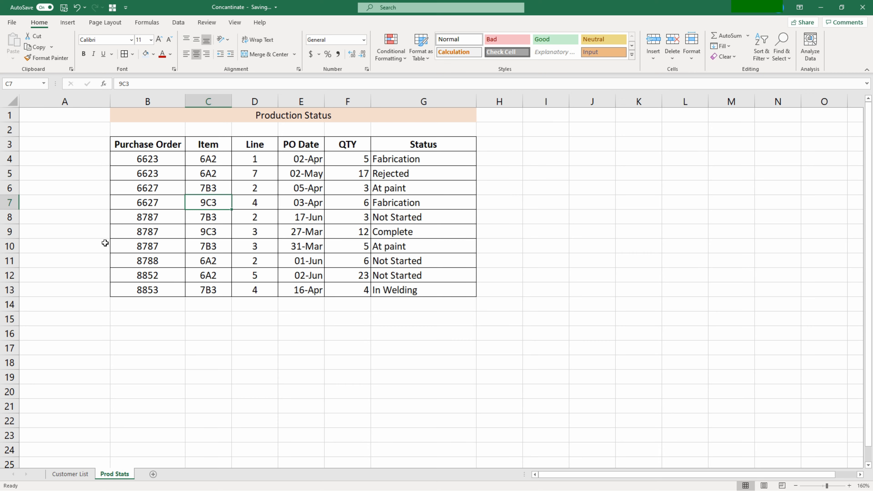
{"action": "left_click", "coordinate": [77, 475]}
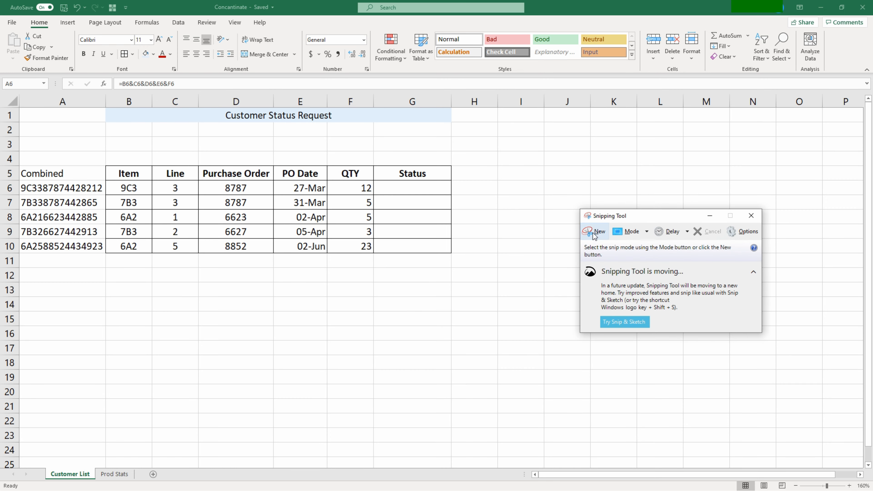
{"action": "left_click", "coordinate": [594, 227]}
{"action": "left_click_drag", "start_coordinate": [12, 94], "coordinate": [522, 279]}
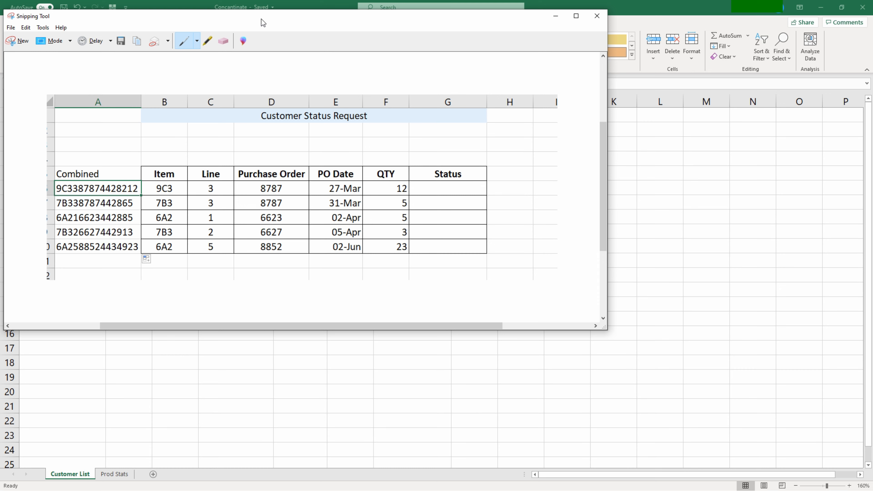
{"action": "left_click_drag", "start_coordinate": [263, 23], "coordinate": [872, 117]}
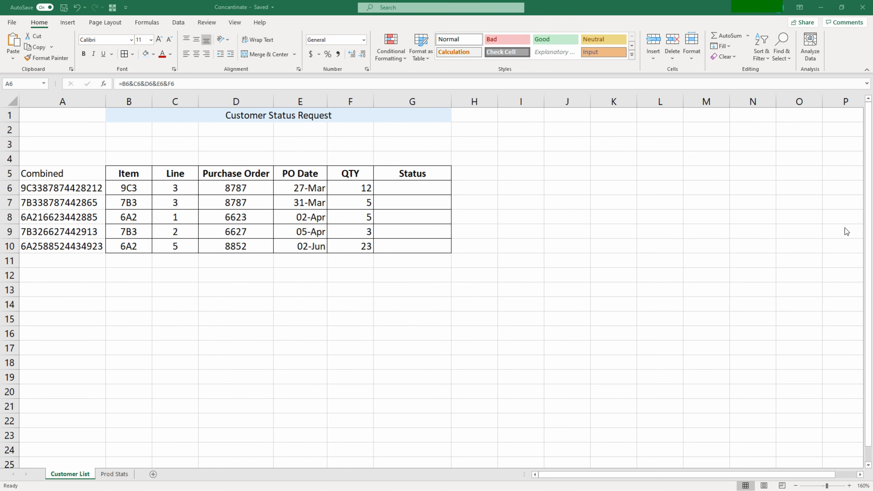
- Enter the heading Combined2 in cell A3 of the Prod Stats sheet
{"action": "left_click", "coordinate": [82, 192]}
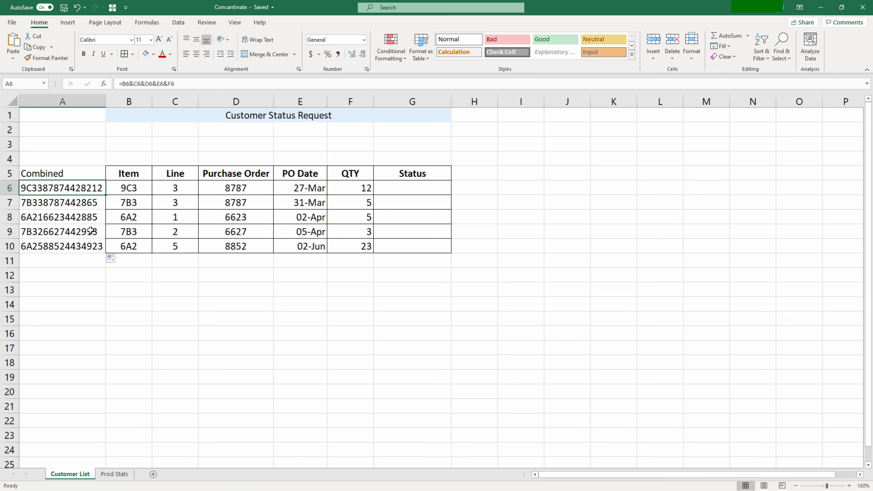
{"action": "left_click", "coordinate": [114, 474]}
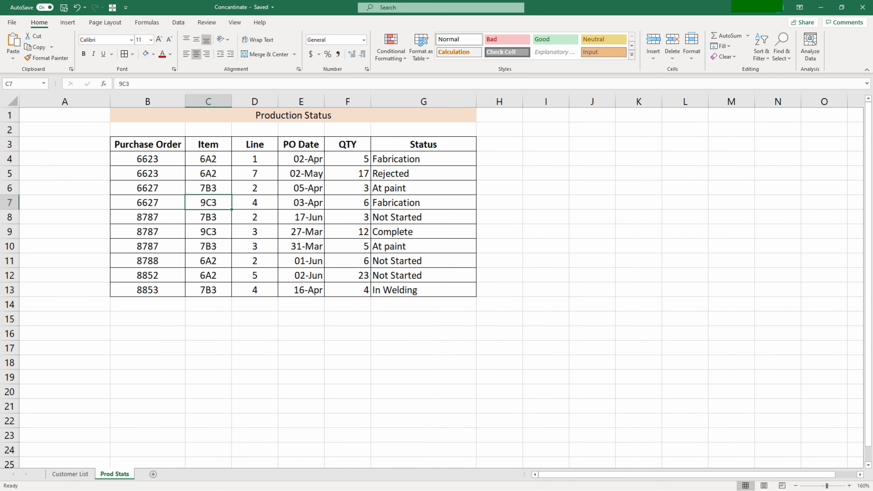
{"action": "left_click", "coordinate": [59, 146]}
{"action": "type", "text": "C"}
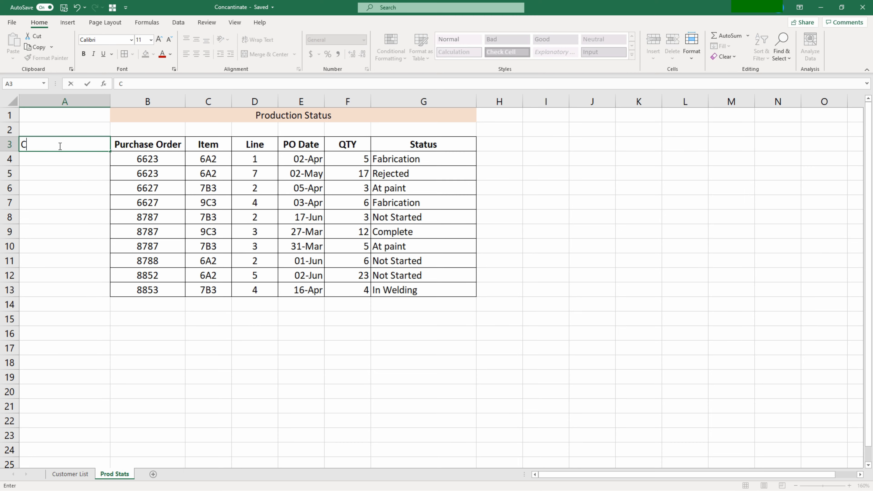
{"action": "type", "text": "ombined"}
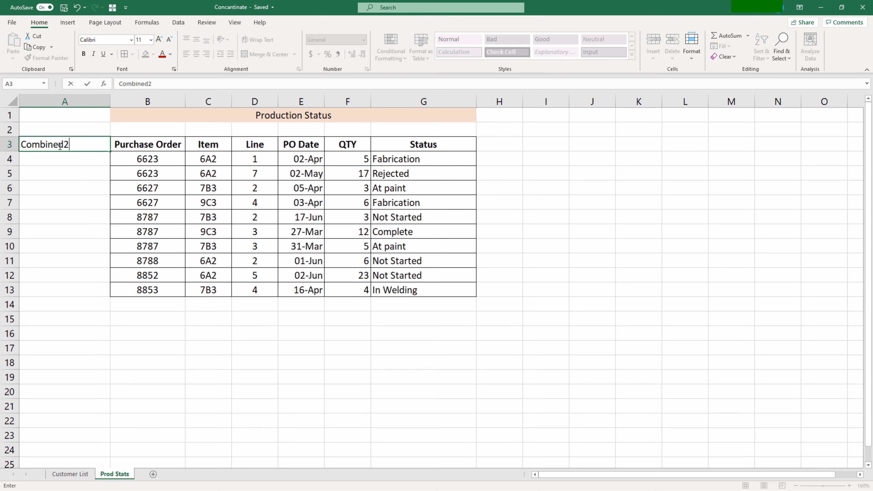
{"action": "type", "text": "2"}
{"action": "key", "text": "Return"}
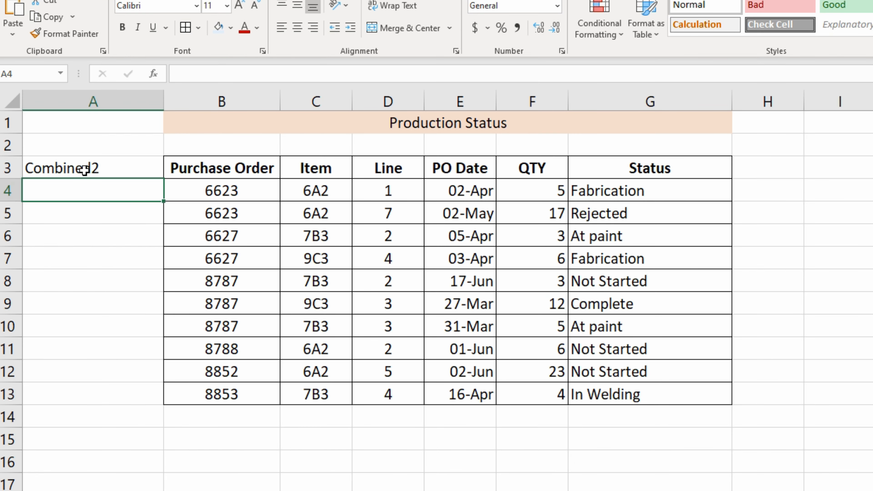
- Enter the formula =C4&D4&B4&E4&F4 in A4 to join item, line, purchase order, PO date and quantity
{"action": "type", "text": "="}
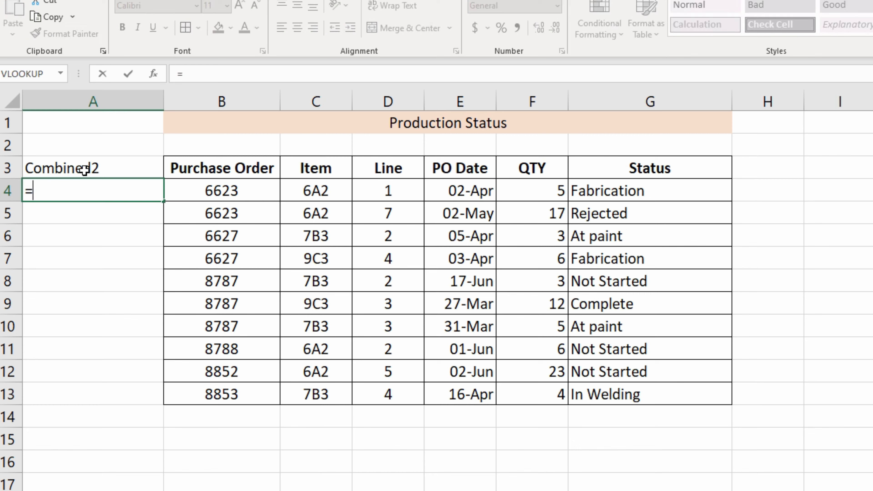
{"action": "left_click", "coordinate": [310, 187]}
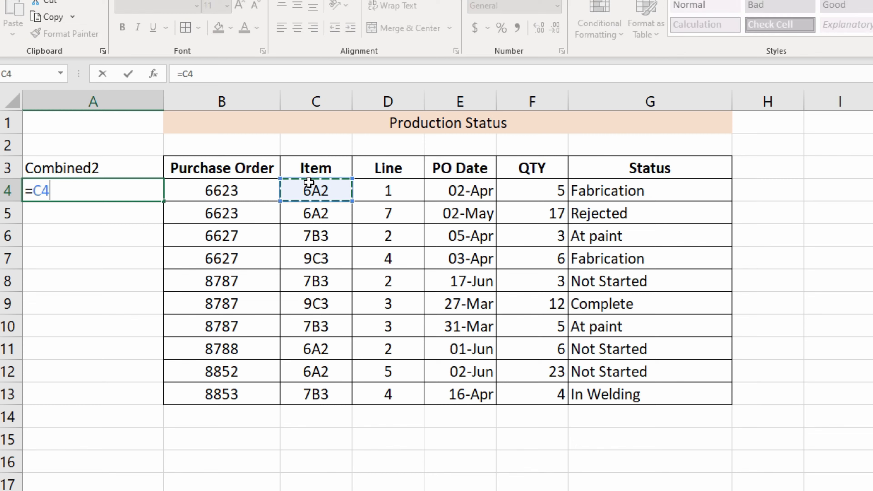
{"action": "type", "text": "&"}
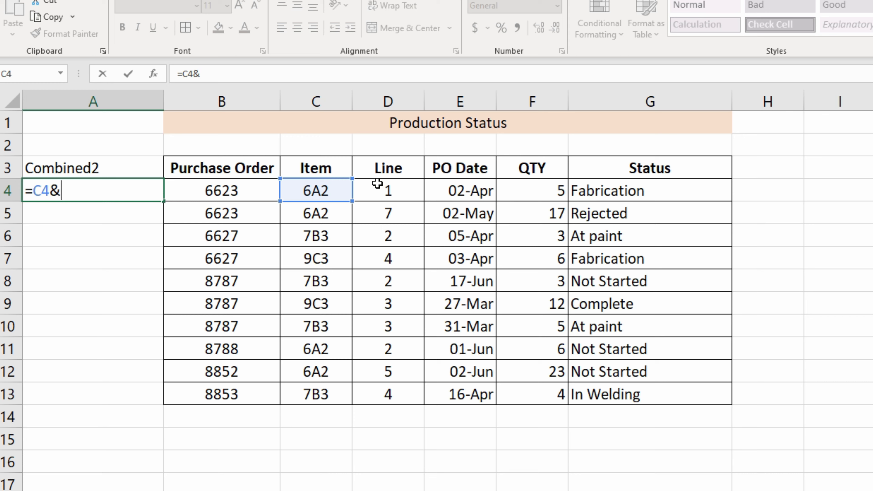
{"action": "left_click", "coordinate": [388, 190]}
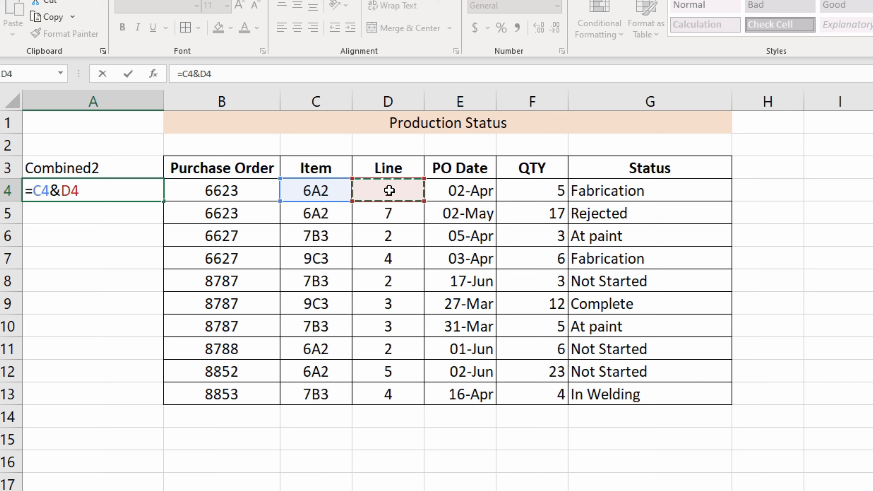
{"action": "type", "text": "&"}
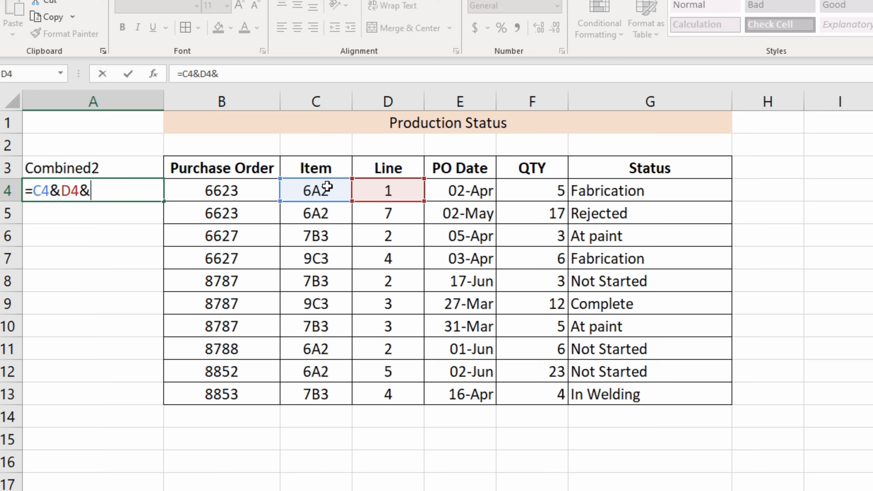
{"action": "left_click", "coordinate": [254, 189]}
{"action": "type", "text": "&"}
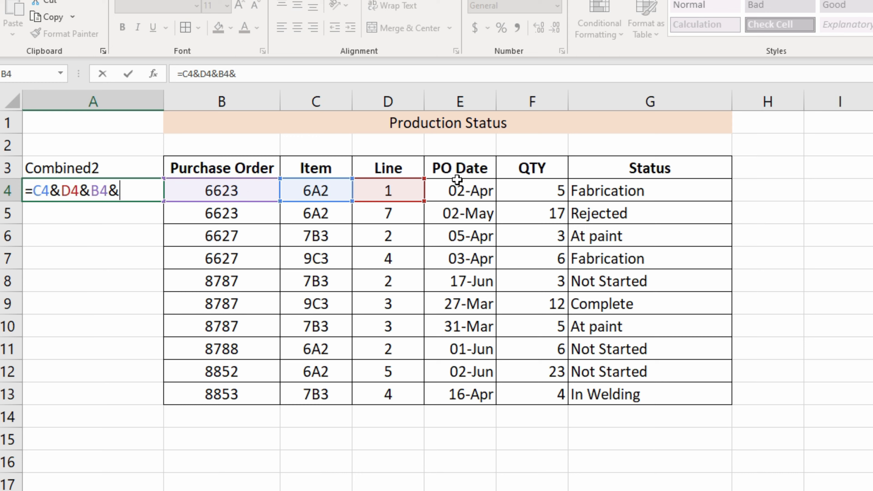
{"action": "left_click", "coordinate": [482, 190]}
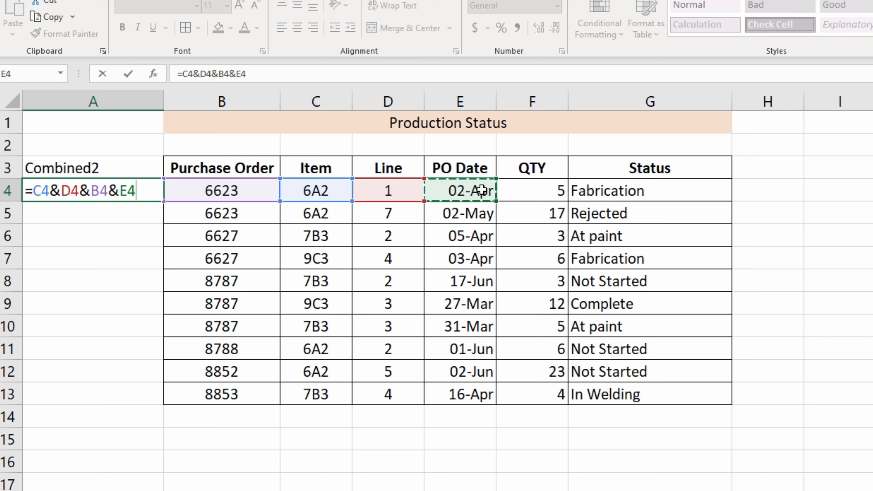
{"action": "type", "text": "&"}
{"action": "left_click", "coordinate": [562, 189]}
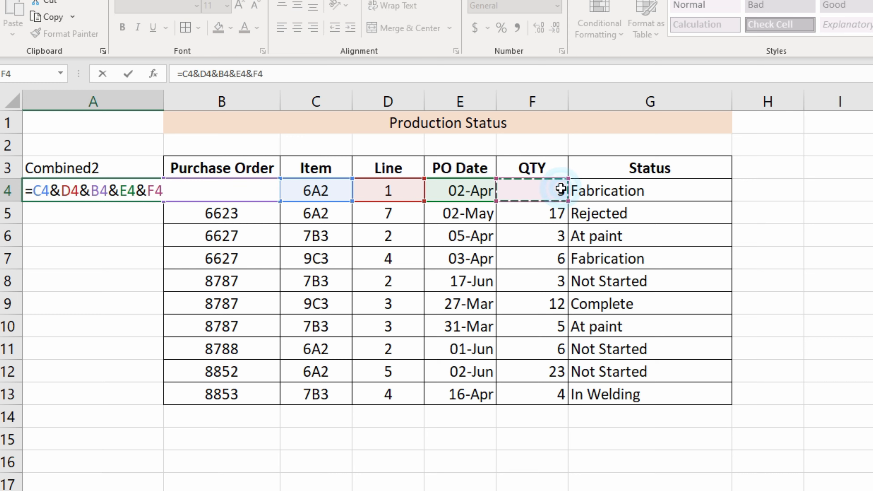
{"action": "key", "text": "Return"}
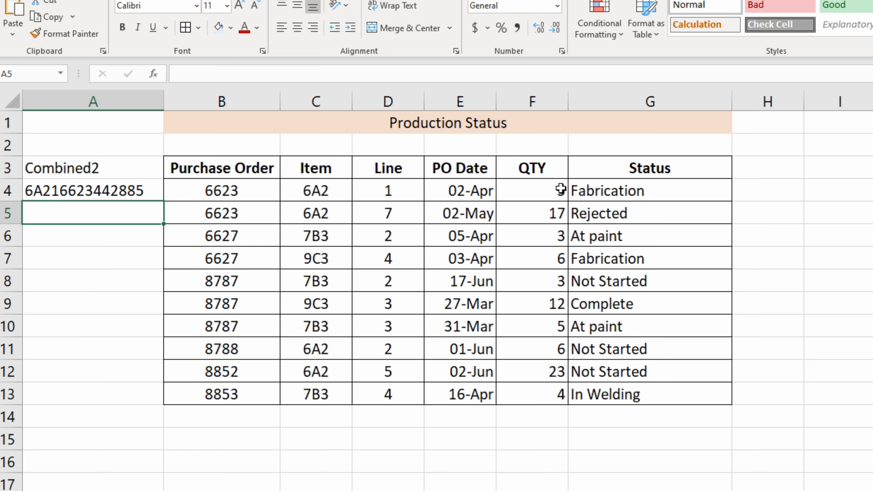
- Fill the Combined2 formula from A4 down through A13
{"action": "left_click", "coordinate": [146, 189]}
{"action": "double_click", "coordinate": [166, 202]}
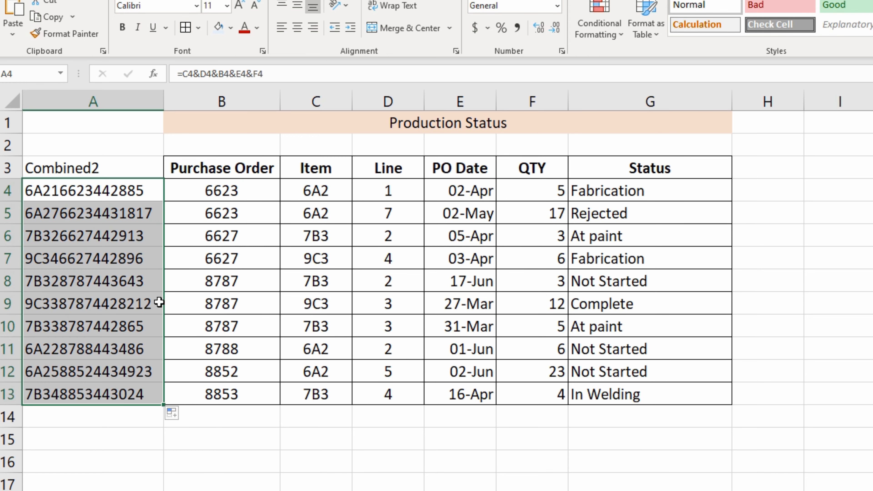
{"action": "left_click", "coordinate": [146, 189]}
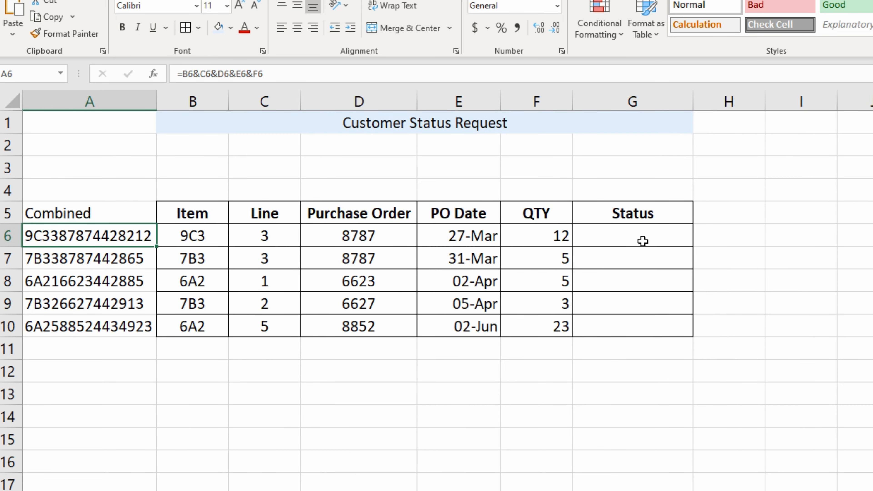
- Start a VLOOKUP formula in G6 of the Customer List sheet with lookup value A6 and table array 'Prod Stats'!A4:G13
{"action": "left_click", "coordinate": [642, 231]}
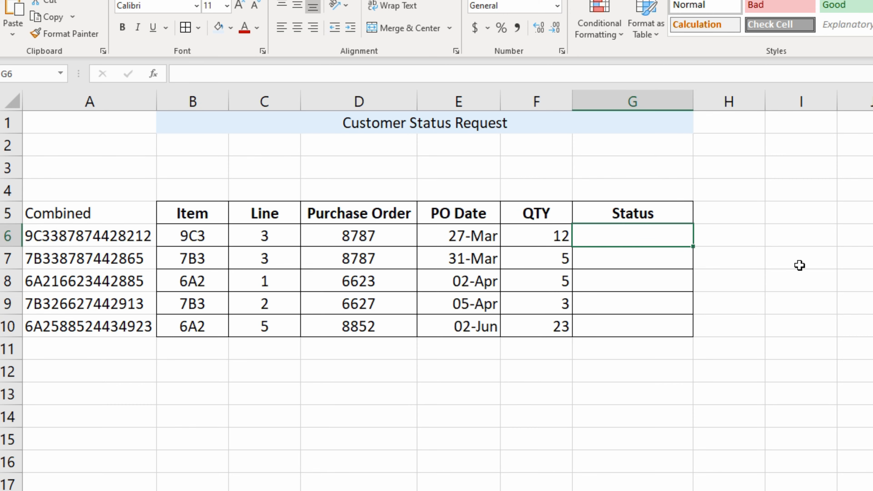
{"action": "type", "text": "=vlo"}
{"action": "key", "text": "Tab"}
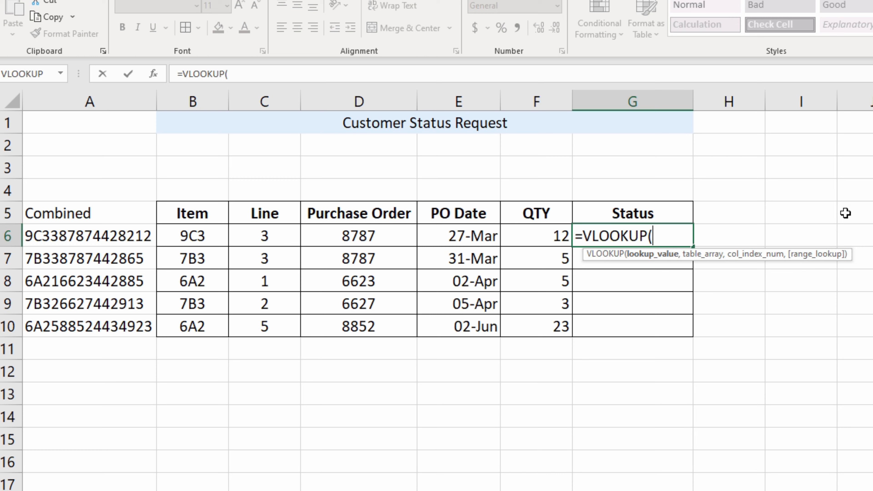
{"action": "left_click", "coordinate": [66, 234]}
{"action": "type", "text": ","}
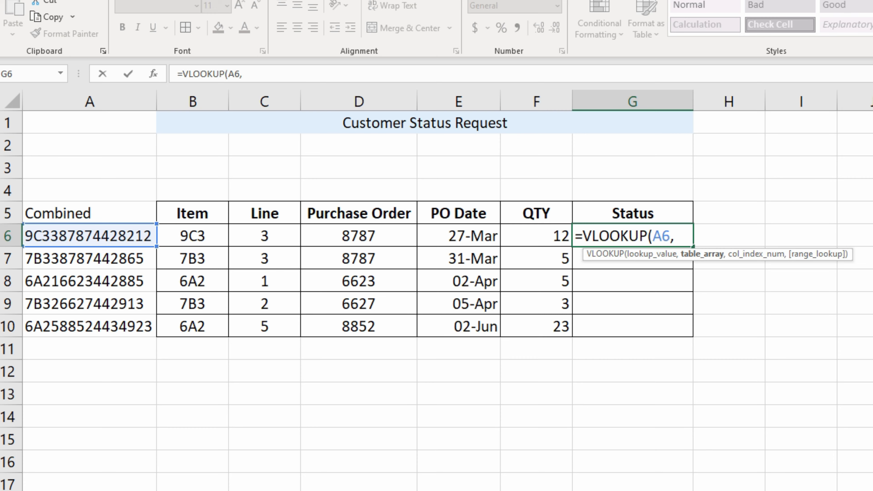
{"action": "key", "text": "ctrl+Page_Down"}
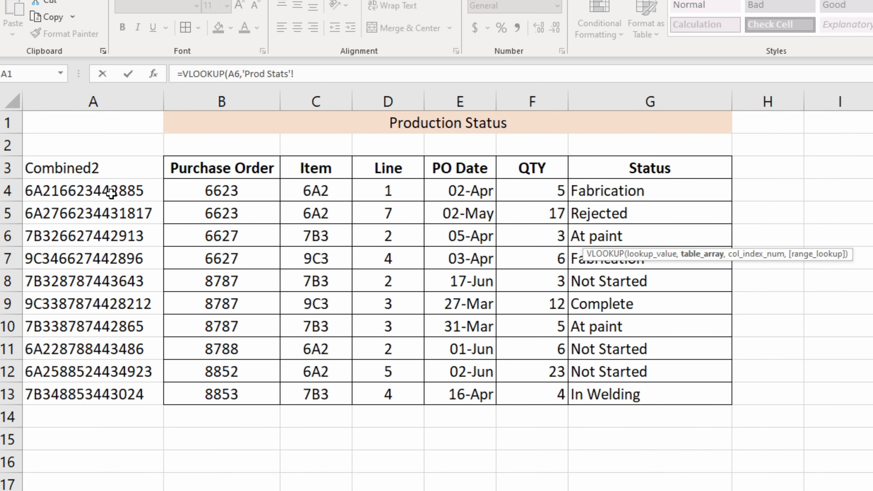
{"action": "left_click_drag", "start_coordinate": [111, 193], "coordinate": [684, 394]}
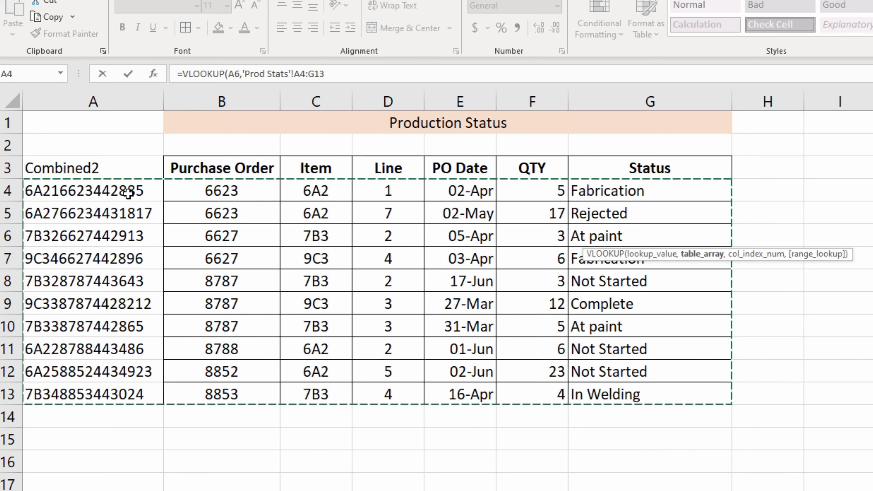
- Complete the G6 VLOOKUP with column index 7 and FALSE for an exact match
{"action": "type", "text": ",7"}
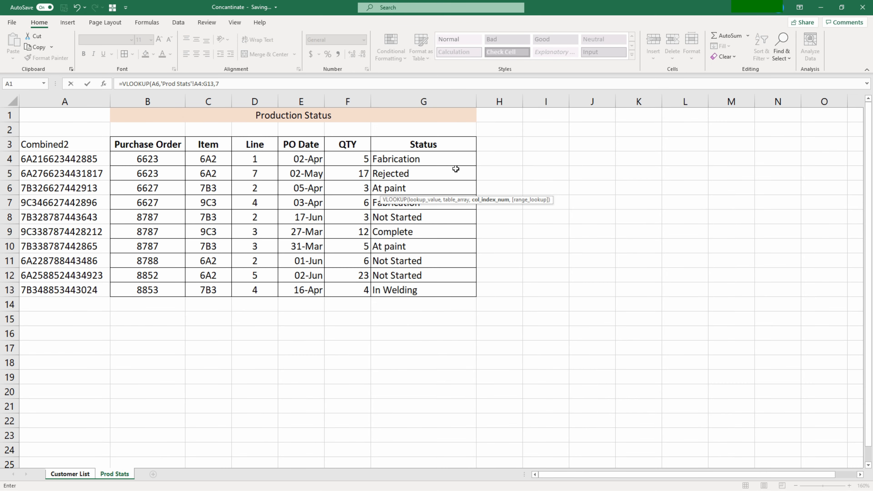
{"action": "type", "text": ",fa"}
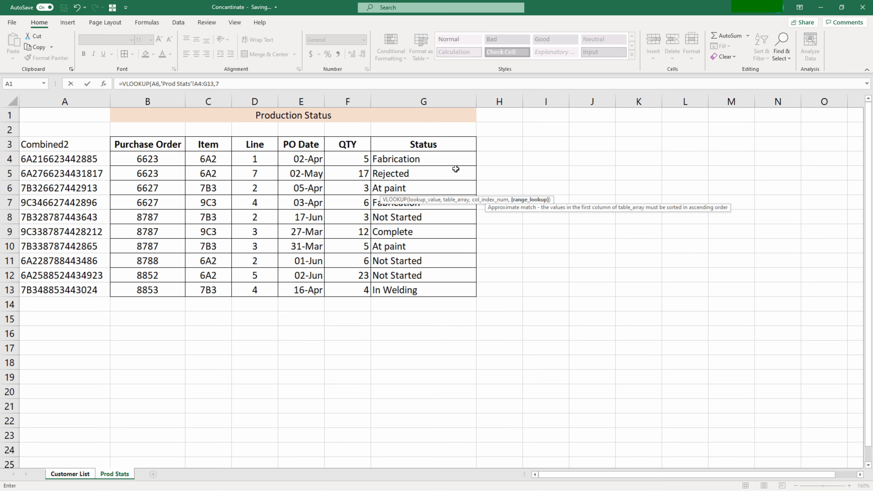
{"action": "type", "text": "l"}
{"action": "key", "text": "Down"}
{"action": "key", "text": "Tab"}
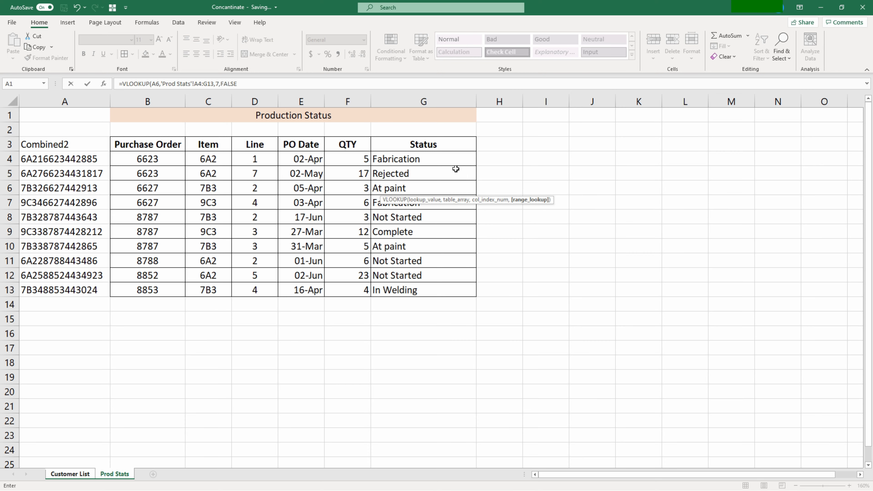
{"action": "key", "text": "Return"}
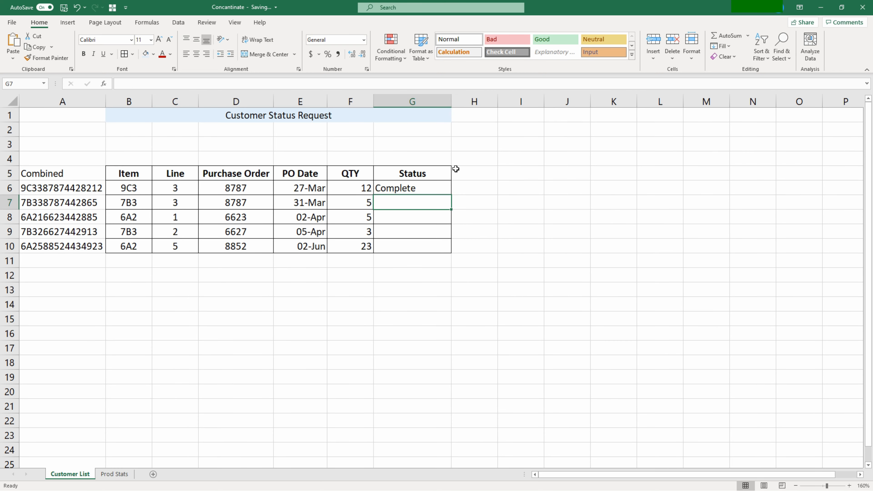
- Make the G6 lookup range absolute as $A$4:$G$13 and fill the formula down through G10
{"action": "left_click", "coordinate": [447, 185]}
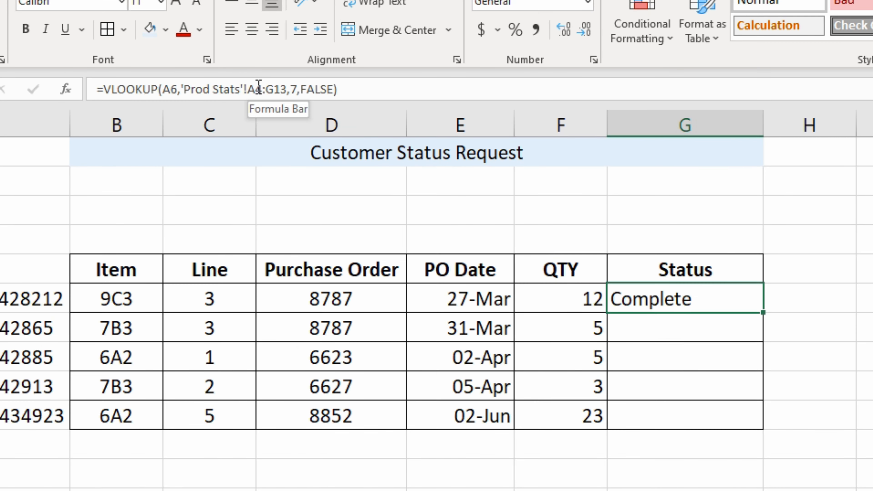
{"action": "left_click", "coordinate": [258, 88]}
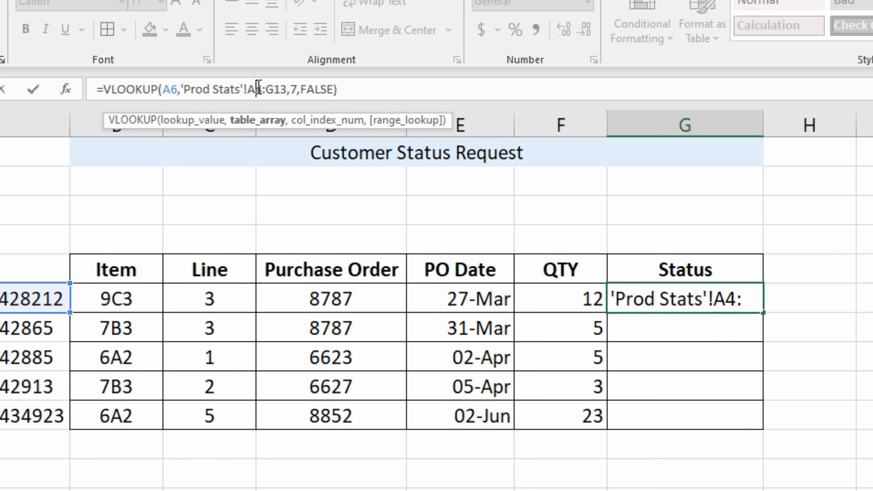
{"action": "key", "text": "F4"}
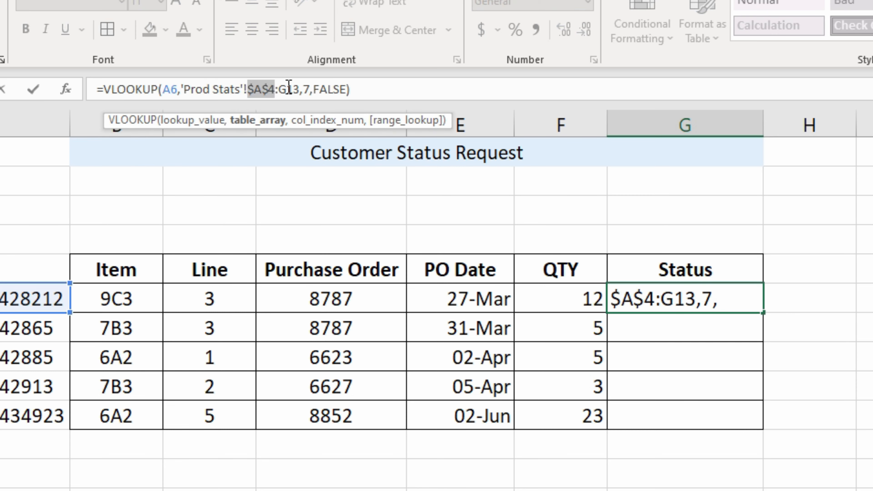
{"action": "left_click", "coordinate": [289, 86]}
{"action": "key", "text": "F4"}
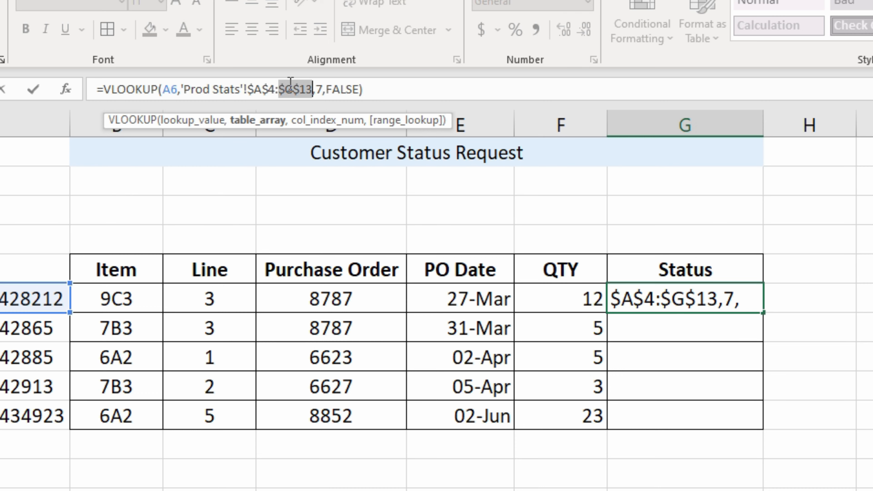
{"action": "key", "text": "Return"}
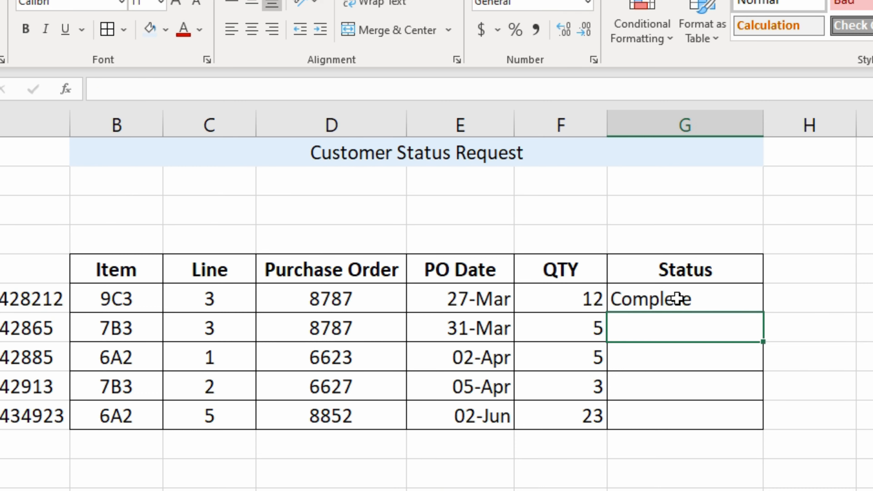
{"action": "left_click", "coordinate": [676, 298]}
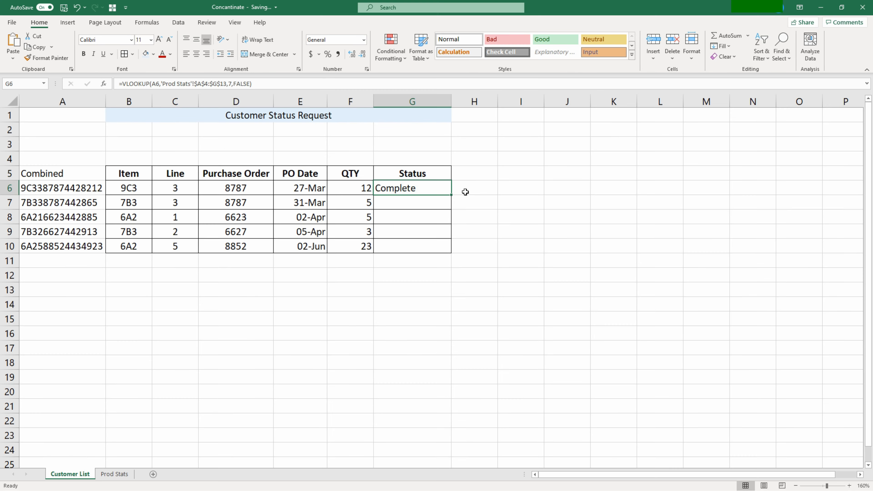
{"action": "double_click", "coordinate": [451, 195]}
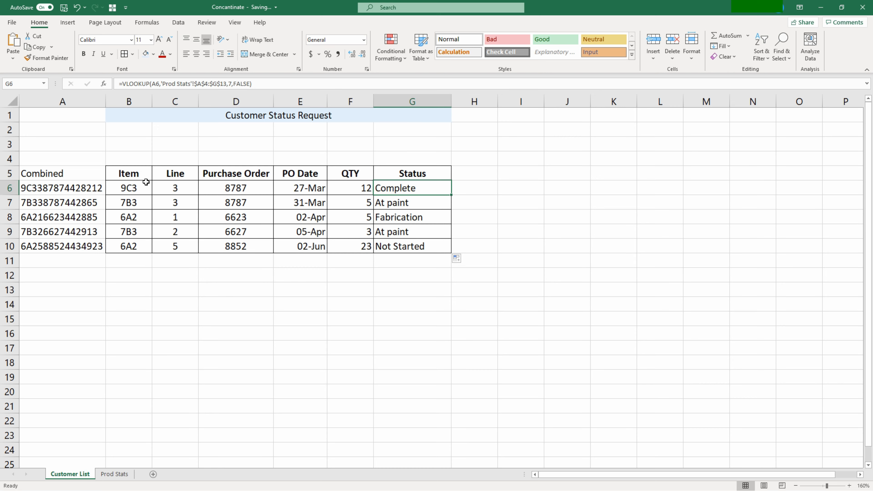
- Check the first order's status by searching Prod Stats for item 9C3 and comparing the matching row with the Customer List
{"action": "left_click_drag", "start_coordinate": [127, 187], "coordinate": [338, 184]}
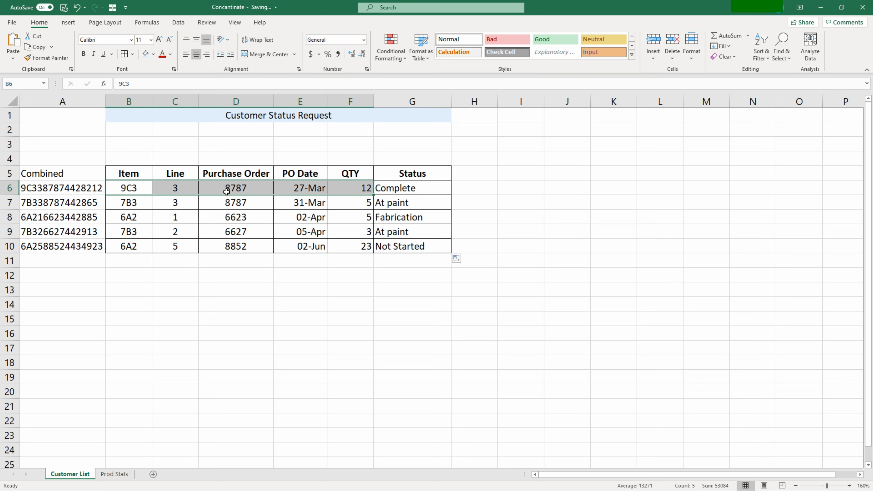
{"action": "left_click", "coordinate": [128, 190]}
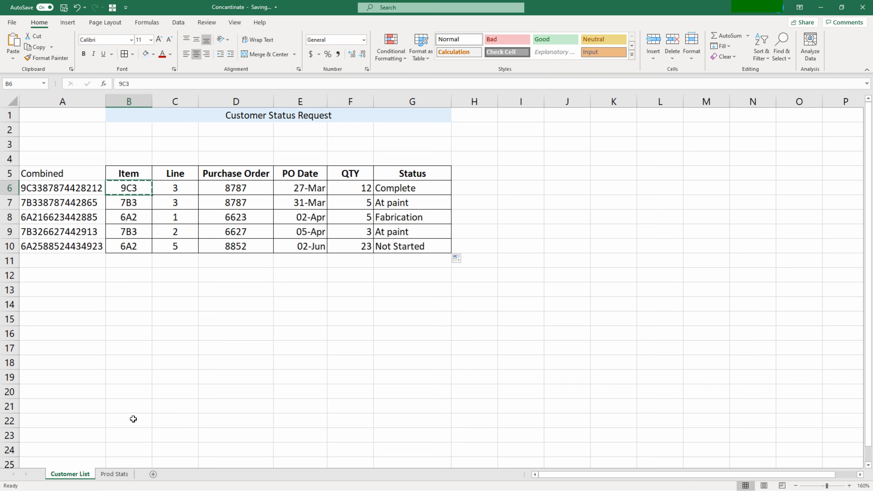
{"action": "key", "text": "ctrl+c"}
{"action": "left_click", "coordinate": [116, 474]}
{"action": "key", "text": "ctrl+f"}
{"action": "key", "text": "ctrl+v"}
{"action": "left_click", "coordinate": [255, 330]}
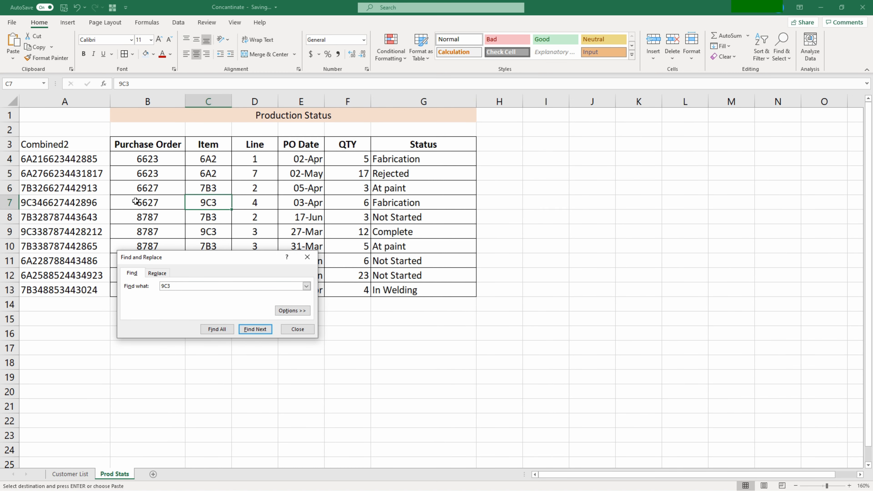
{"action": "left_click", "coordinate": [253, 329]}
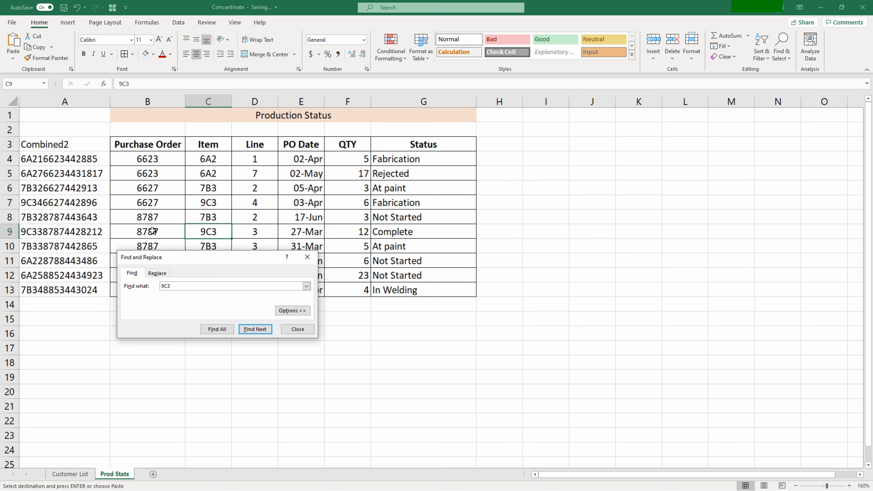
{"action": "left_click_drag", "start_coordinate": [153, 231], "coordinate": [417, 235]}
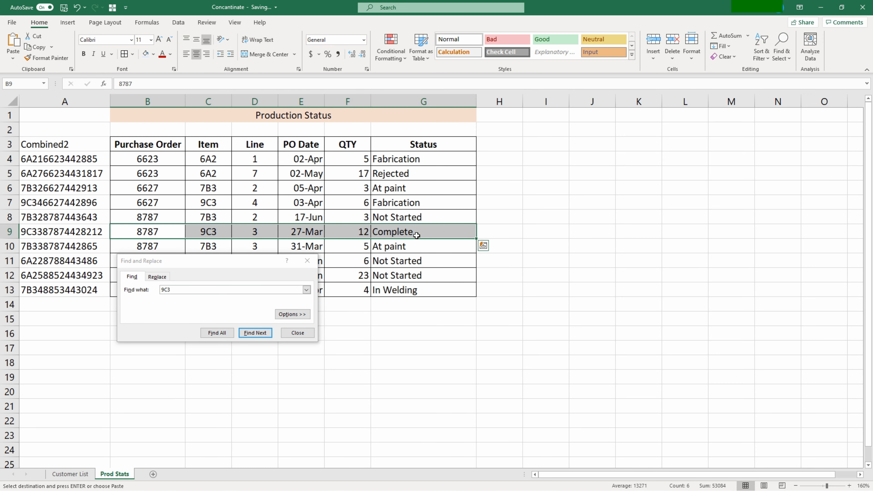
{"action": "left_click", "coordinate": [75, 475]}
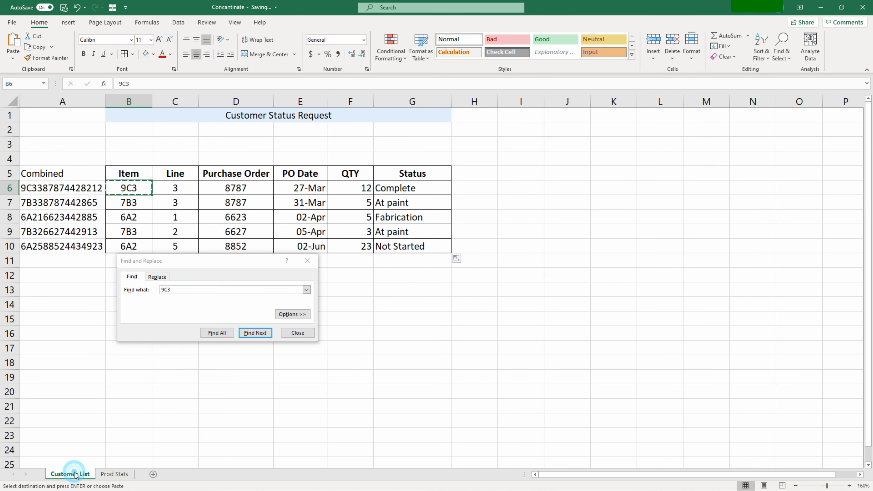
{"action": "left_click", "coordinate": [290, 331]}
{"action": "left_click", "coordinate": [362, 304]}
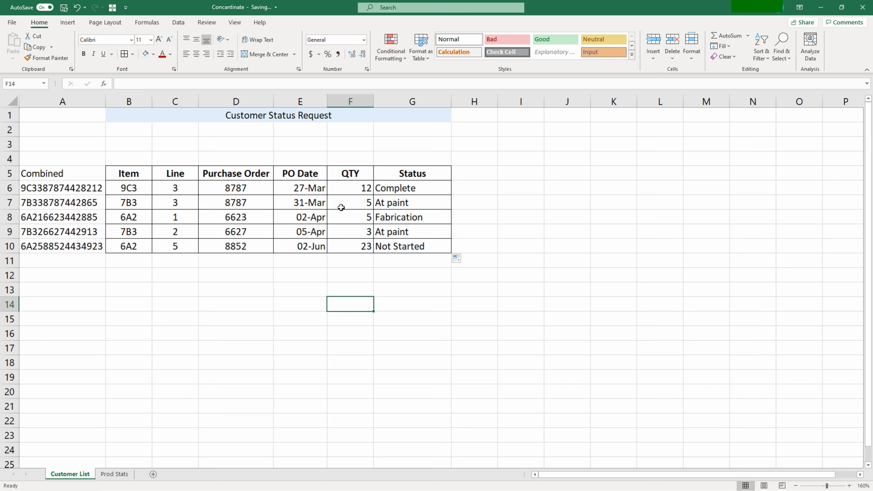
{"action": "left_click", "coordinate": [85, 188]}
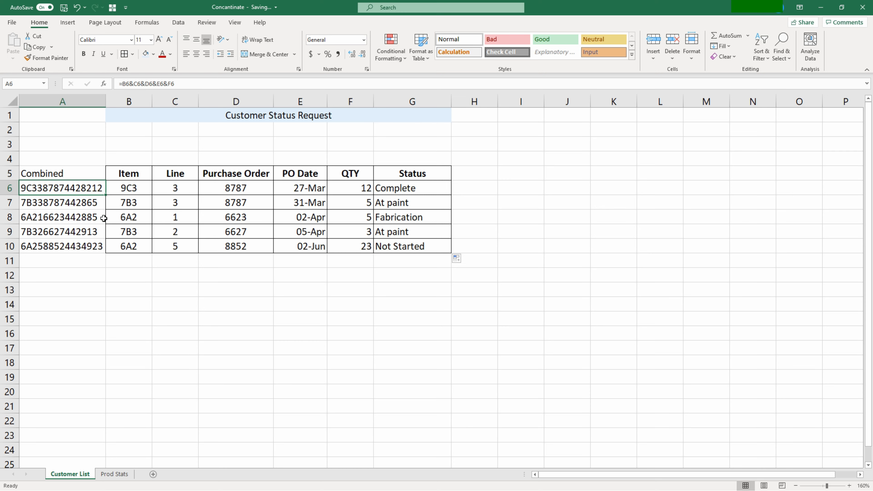
{"action": "left_click", "coordinate": [121, 475]}
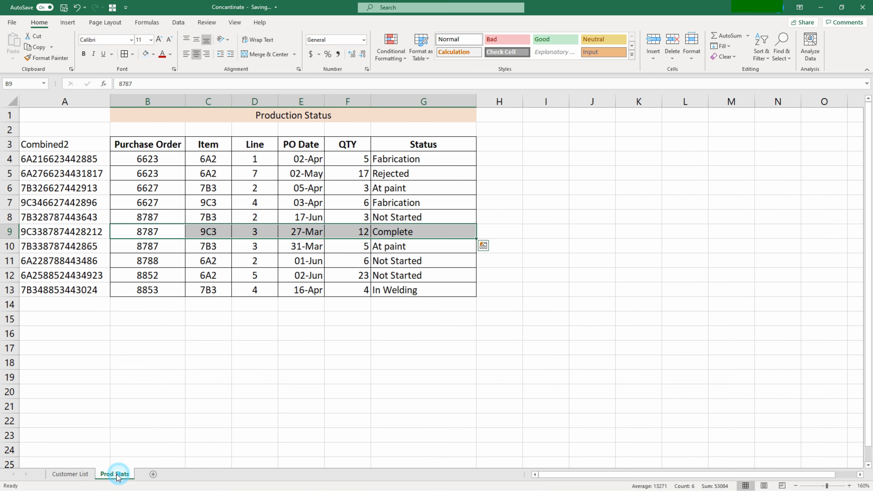
{"action": "left_click", "coordinate": [66, 474]}
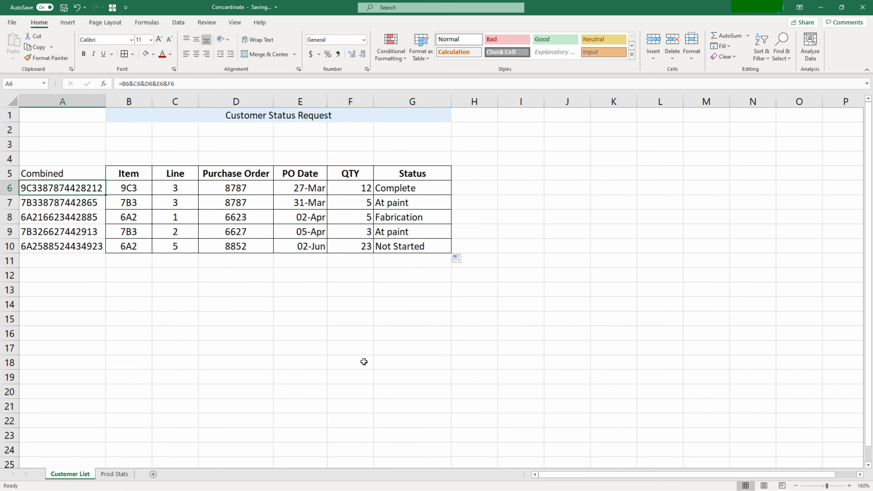
- Add the prefix B to the purchase order numbers in B4 and B5 of the Prod Stats sheet
{"action": "left_click", "coordinate": [109, 476]}
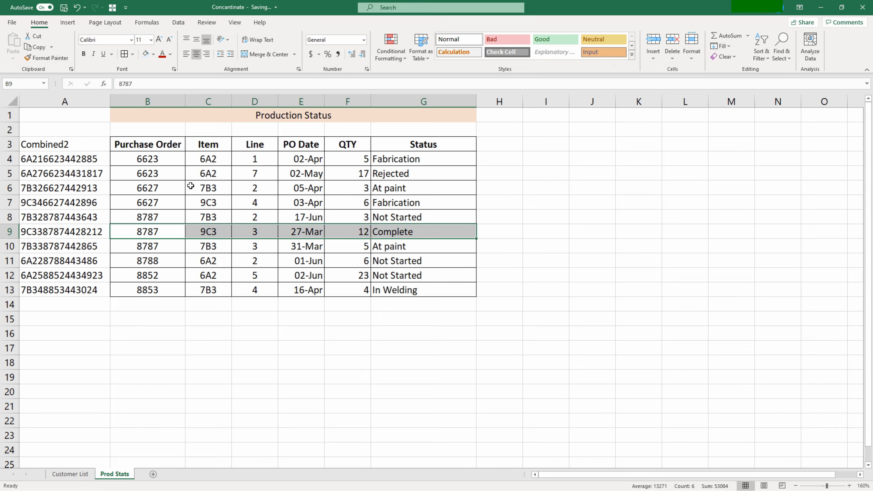
{"action": "left_click", "coordinate": [127, 159]}
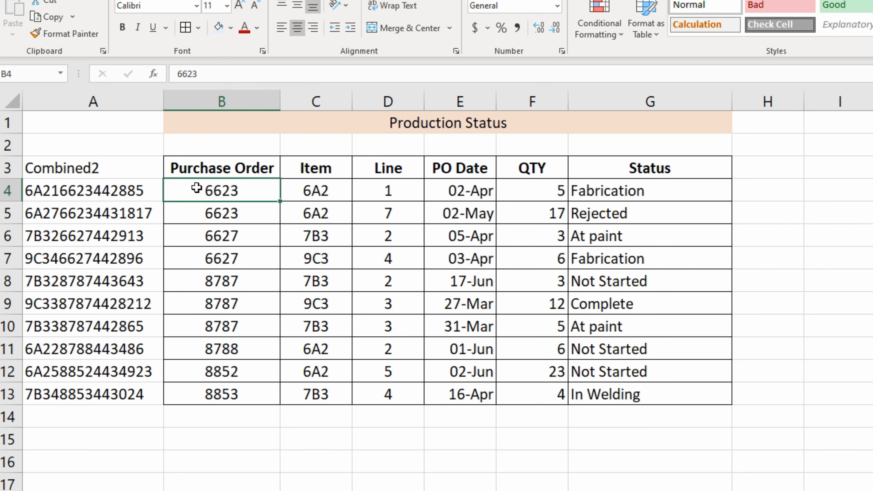
{"action": "double_click", "coordinate": [197, 187]}
{"action": "type", "text": "B"}
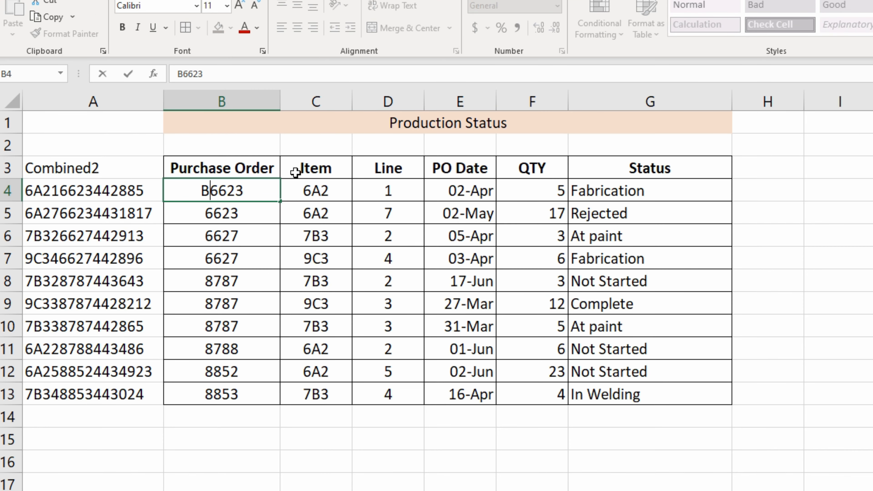
{"action": "key", "text": "Return"}
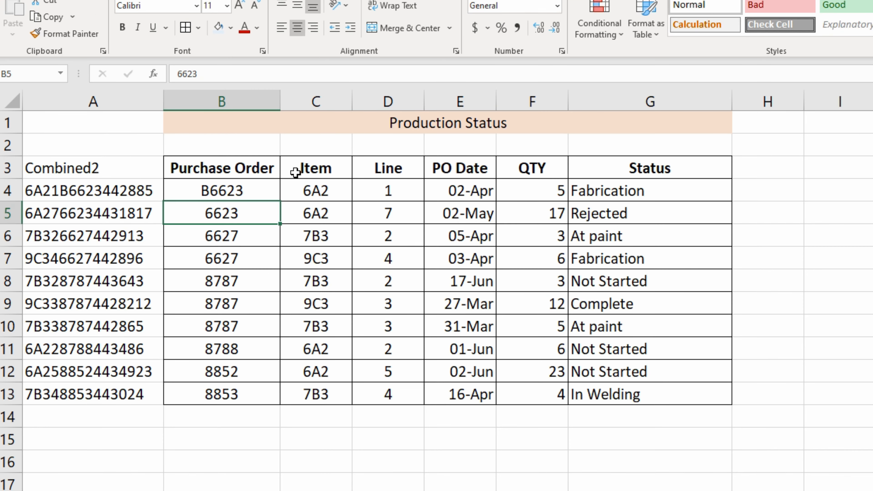
{"action": "double_click", "coordinate": [205, 214]}
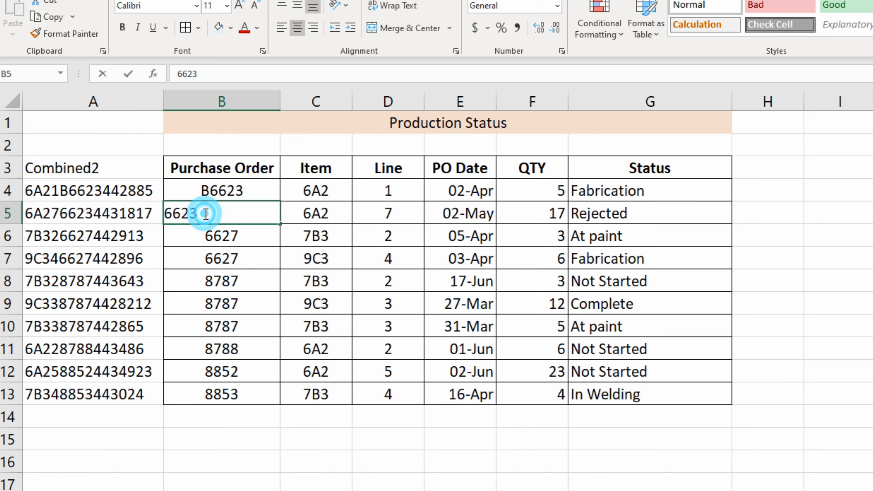
{"action": "left_click", "coordinate": [167, 206]}
{"action": "type", "text": "B"}
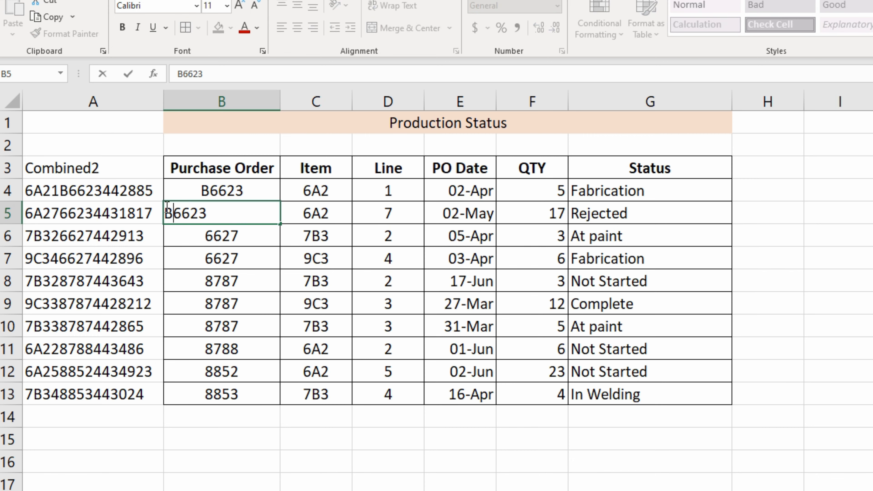
{"action": "key", "text": "Return"}
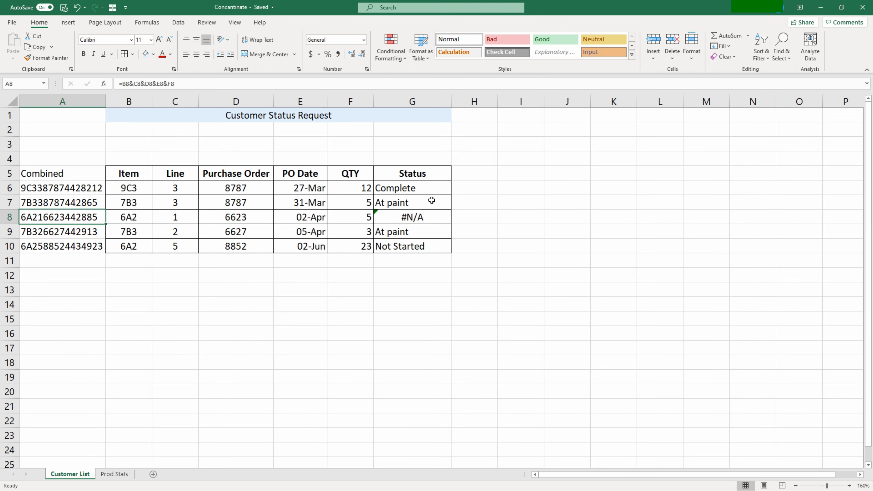
- Inspect the VLOOKUP formula in G8 and the combined key in A8 on the Customer List sheet
{"action": "left_click", "coordinate": [430, 215]}
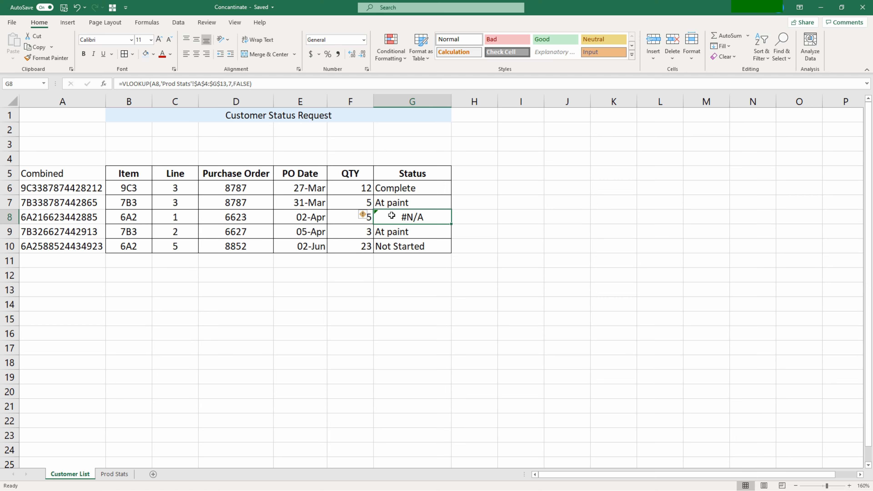
{"action": "left_click", "coordinate": [71, 219]}
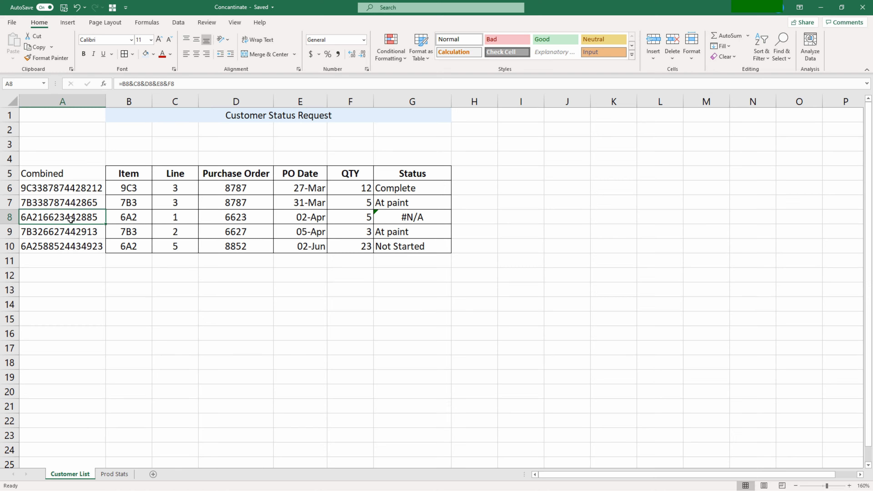
- Remove the prefix B from the purchase order numbers in B5 and B4 of the Prod Stats sheet, leaving 6623 in both
{"action": "left_click", "coordinate": [114, 474]}
{"action": "double_click", "coordinate": [118, 174]}
{"action": "key", "text": "BackSpace"}
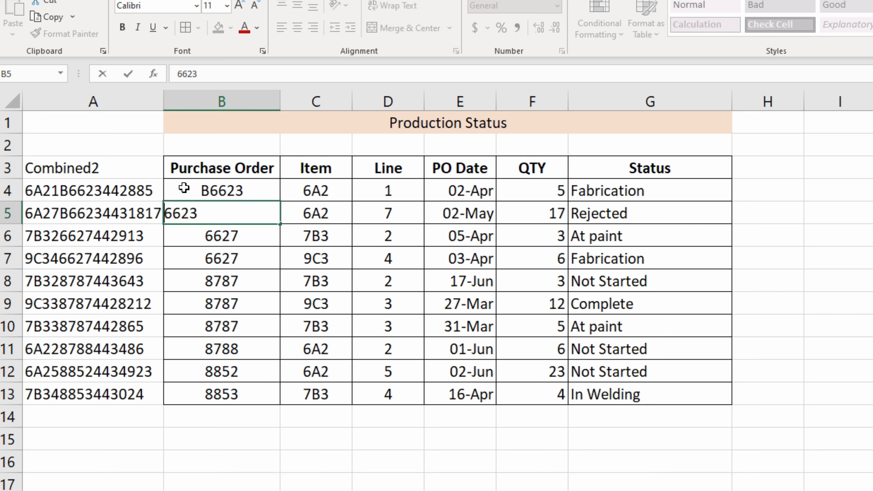
{"action": "left_click", "coordinate": [136, 156]}
{"action": "double_click", "coordinate": [204, 186]}
{"action": "key", "text": "BackSpace"}
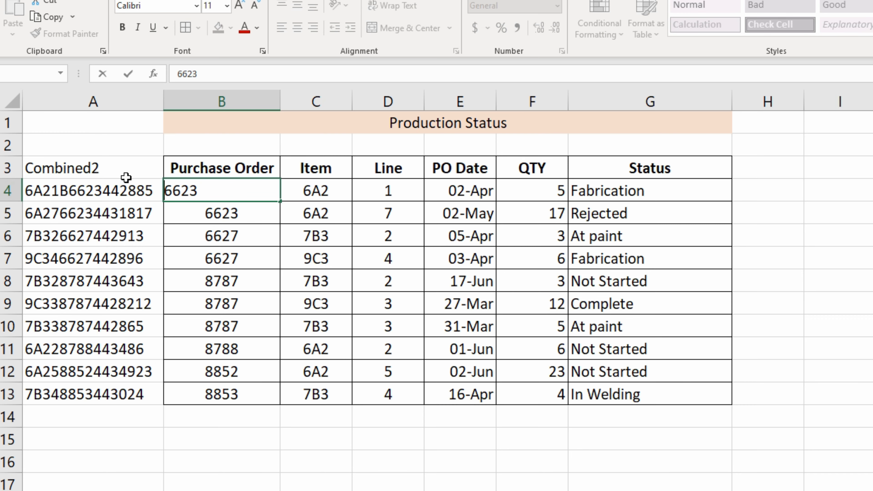
{"action": "key", "text": "Return"}
- Check the statuses on the Customer List sheet and review the purchase order numbers in column B of Prod Stats
{"action": "key", "text": "ctrl+Page_Up"}
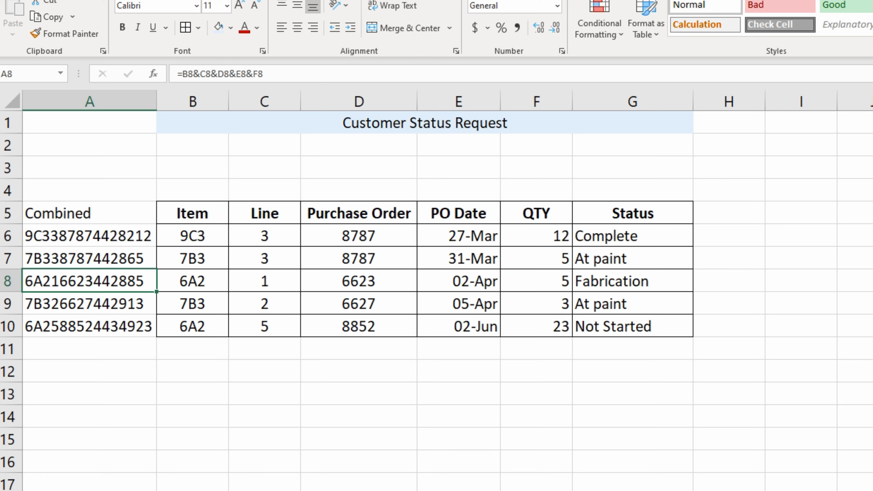
{"action": "key", "text": "ctrl+Page_Down"}
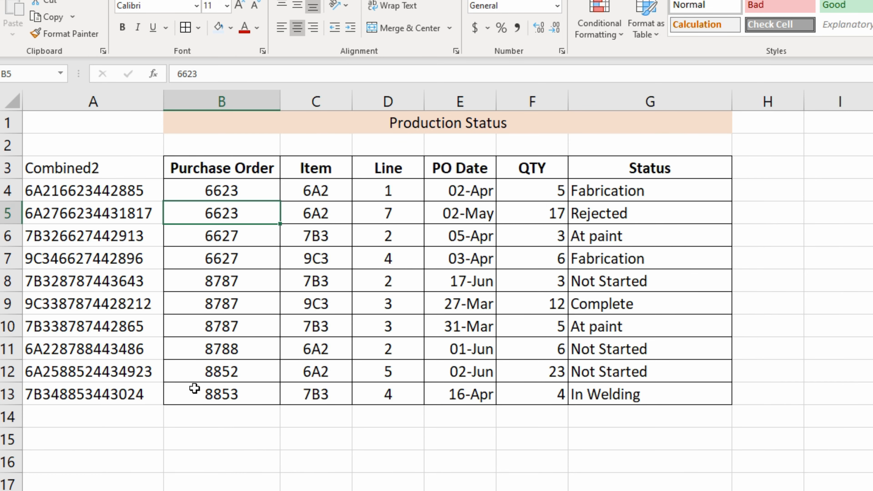
{"action": "left_click_drag", "start_coordinate": [194, 358], "coordinate": [196, 300]}
{"action": "left_click", "coordinate": [189, 221]}
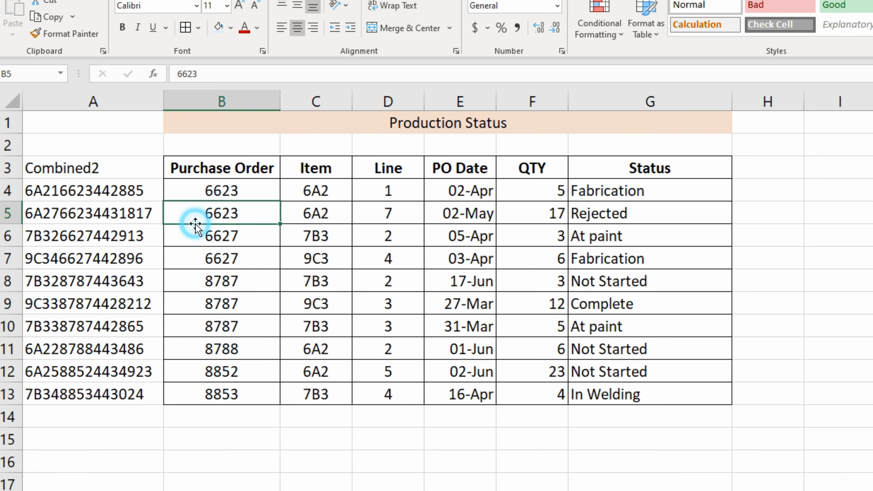
{"action": "left_click", "coordinate": [202, 192]}
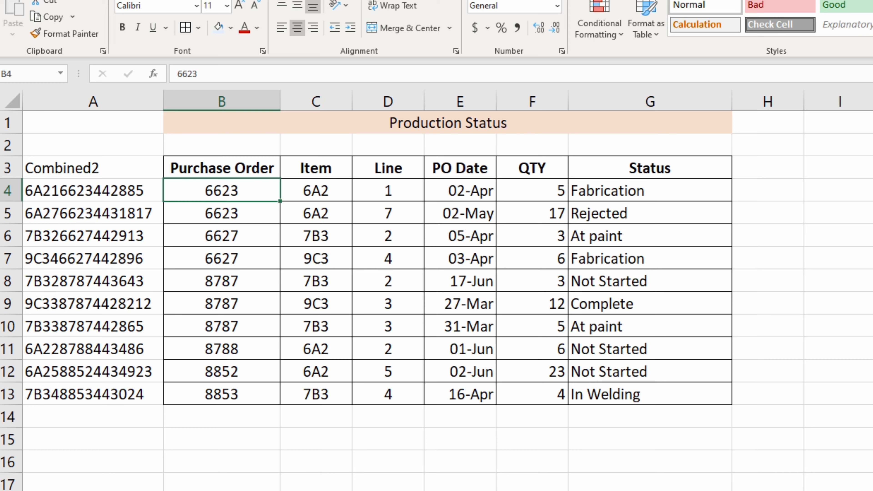
- Insert a blank column before the PO Date column on the Customer List sheet
{"action": "key", "text": "ctrl+Page_Up"}
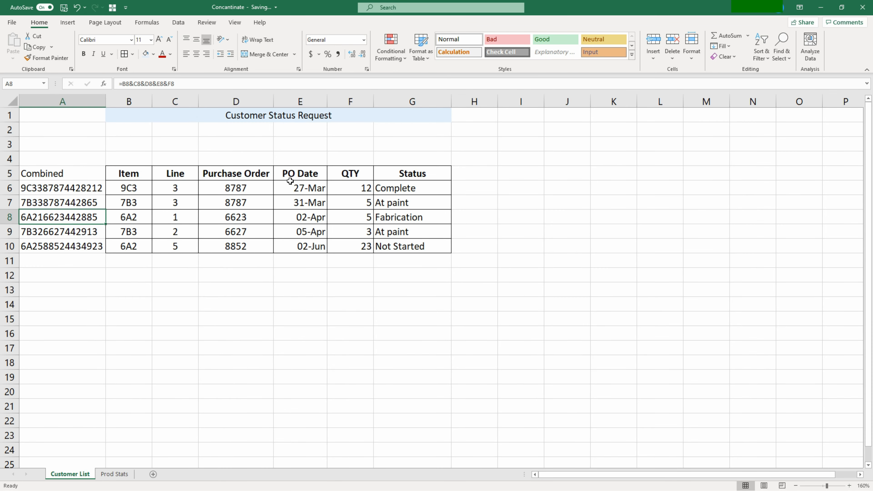
{"action": "left_click", "coordinate": [296, 101]}
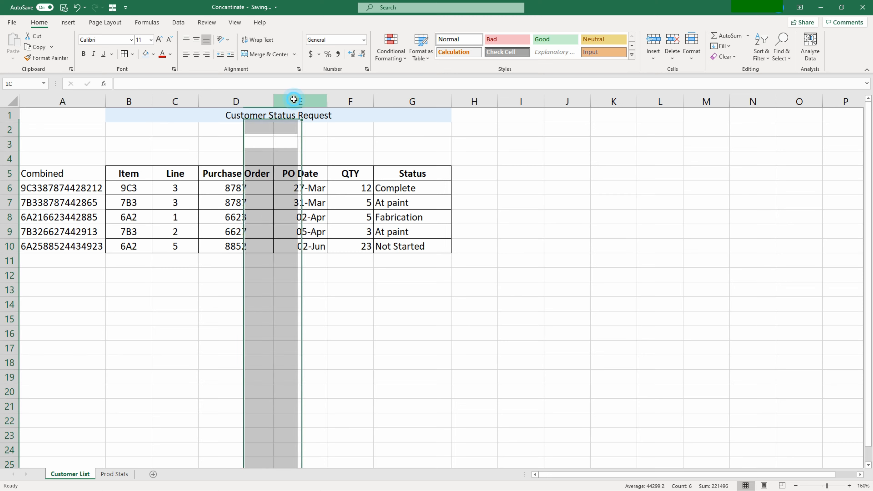
{"action": "right_click", "coordinate": [295, 101]}
{"action": "left_click", "coordinate": [312, 174]}
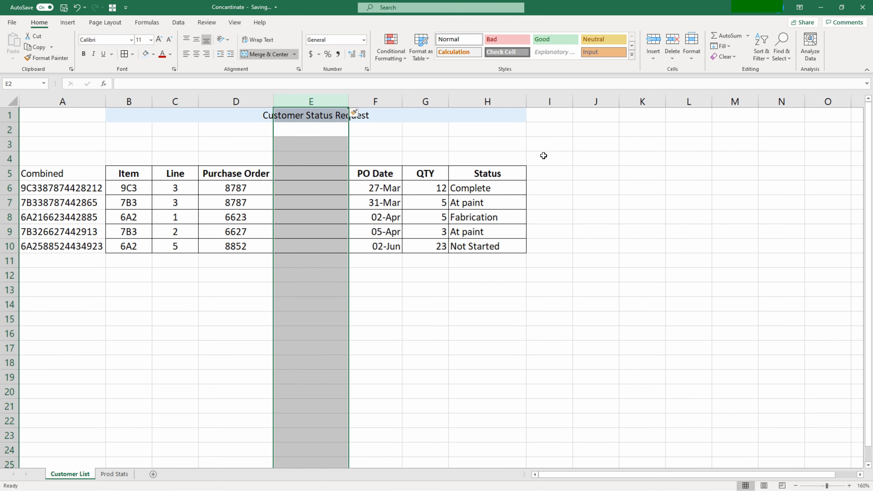
- Enter the heading Revised PO in E5 for the new column
{"action": "left_click", "coordinate": [327, 175]}
{"action": "type", "text": "REvis"}
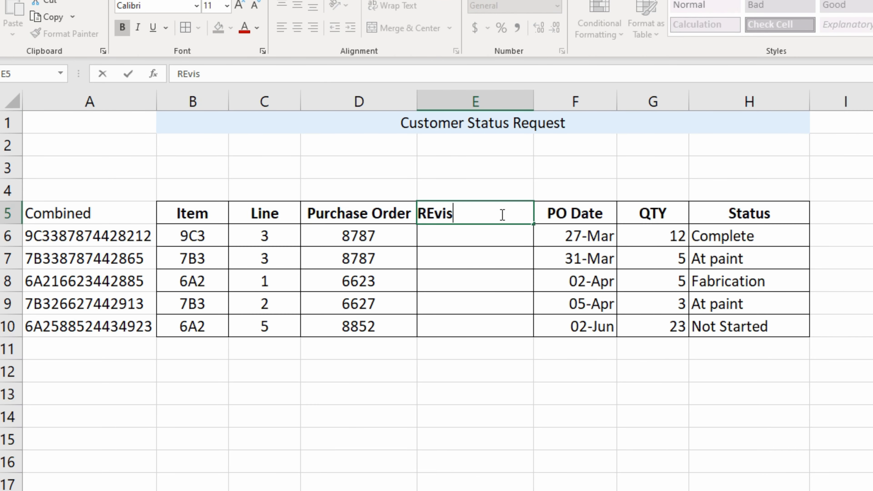
{"action": "key", "text": "BackSpace"}
{"action": "key", "text": "BackSpace"}
{"action": "key", "text": "BackSpace"}
{"action": "key", "text": "BackSpace"}
{"action": "type", "text": "evised PO"}
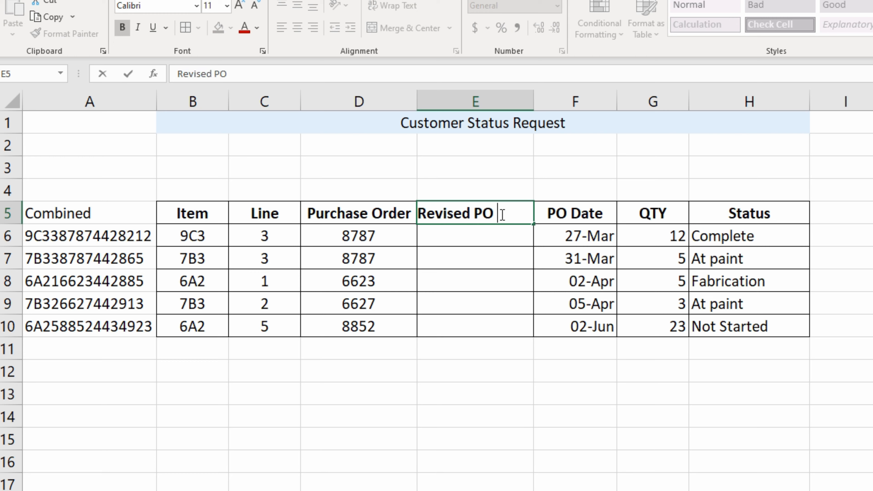
{"action": "key", "text": "Return"}
- Enter the formula ="B"&D6 in E6 and fill it down through E10
{"action": "type", "text": "="}
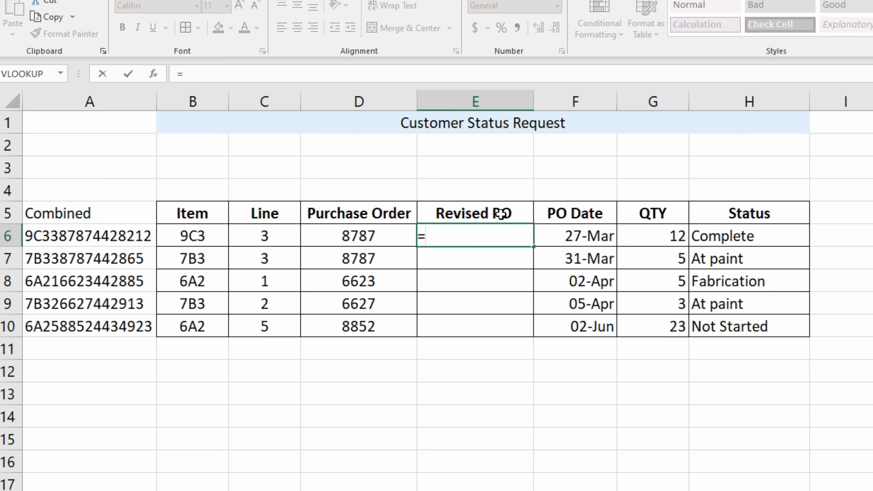
{"action": "type", "text": "\"B\"&"}
{"action": "left_click", "coordinate": [349, 227]}
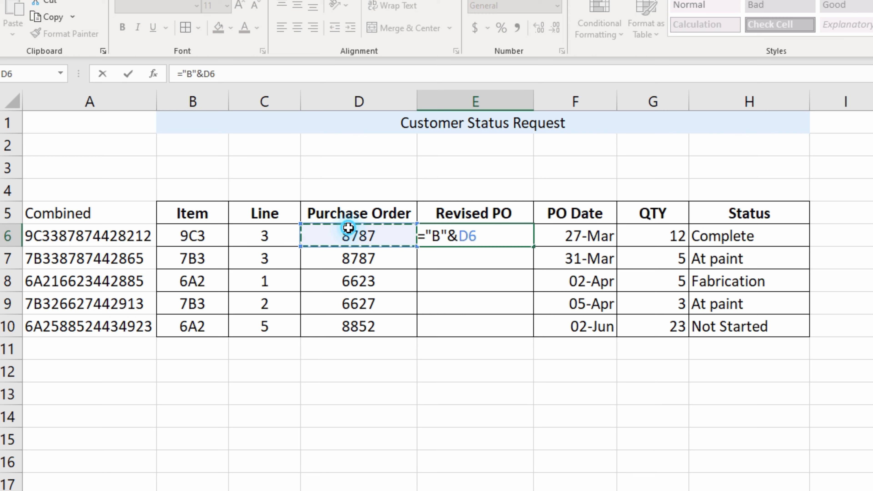
{"action": "key", "text": "Return"}
{"action": "key", "text": "Up"}
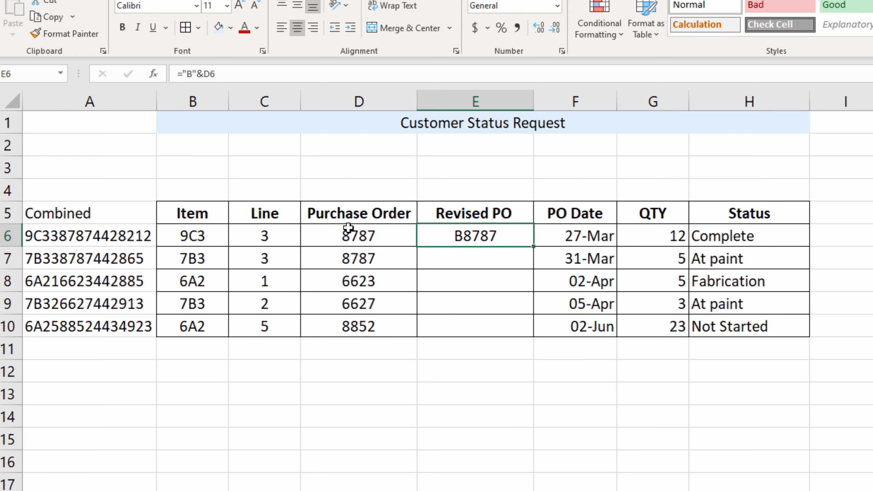
{"action": "double_click", "coordinate": [532, 247]}
- Inspect the prefix formulas in E6 and E10 and compare the revised numbers with the purchase orders on Prod Stats
{"action": "left_click", "coordinate": [448, 241]}
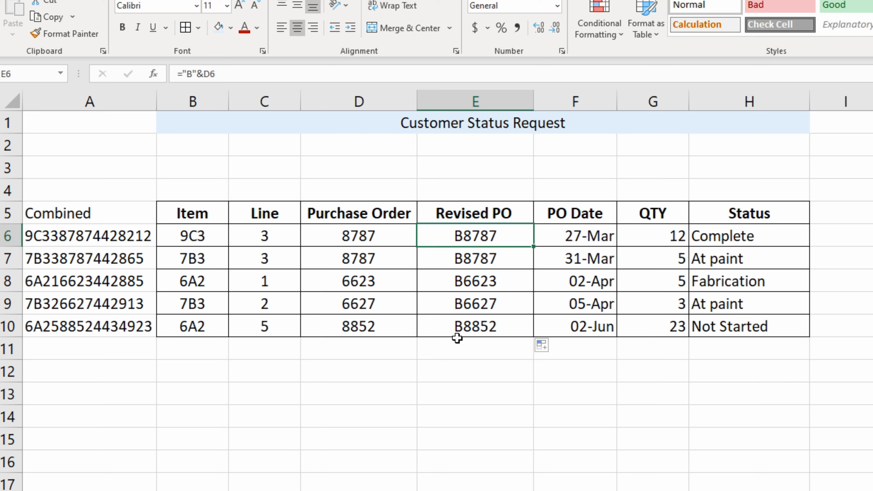
{"action": "left_click", "coordinate": [497, 319]}
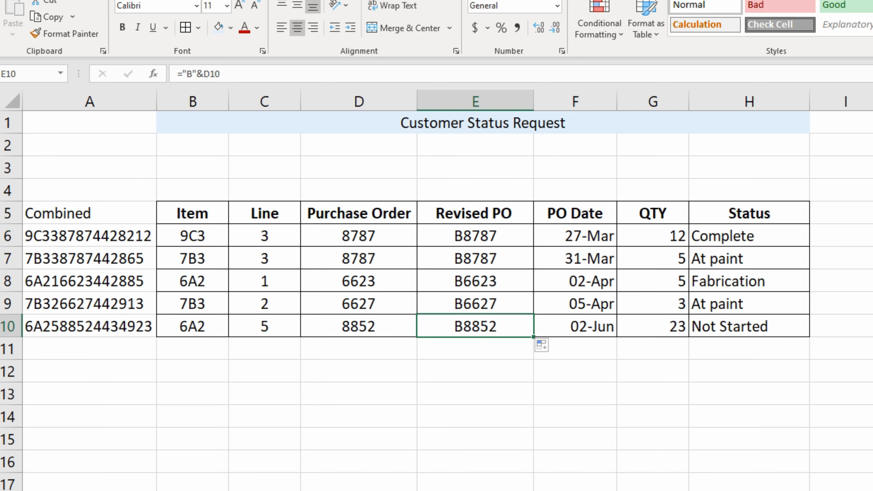
{"action": "key", "text": "ctrl+Page_Down"}
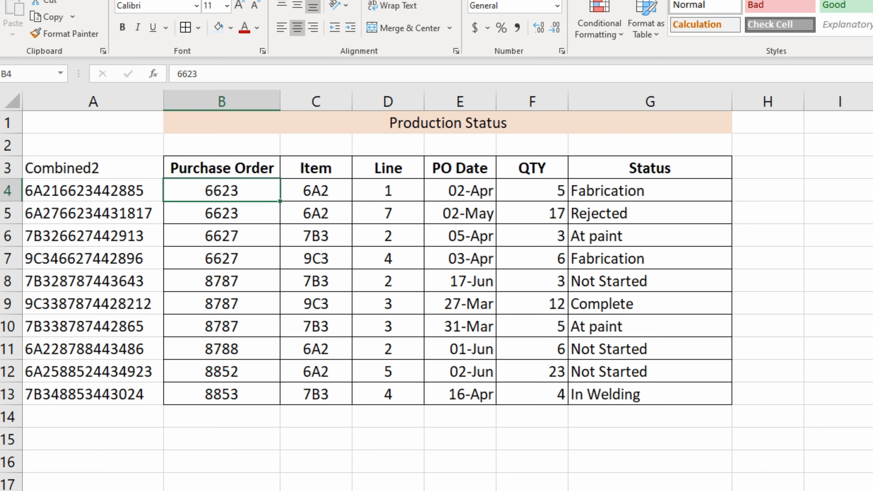
{"action": "key", "text": "ctrl+Page_Up"}
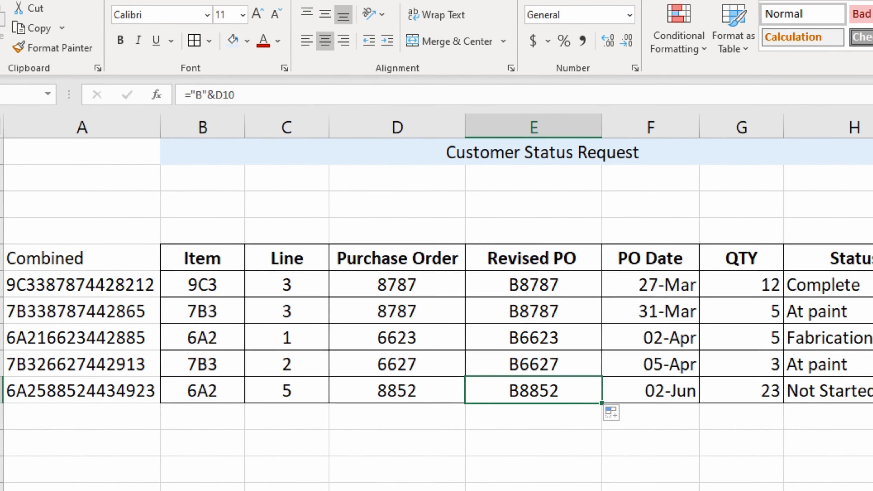